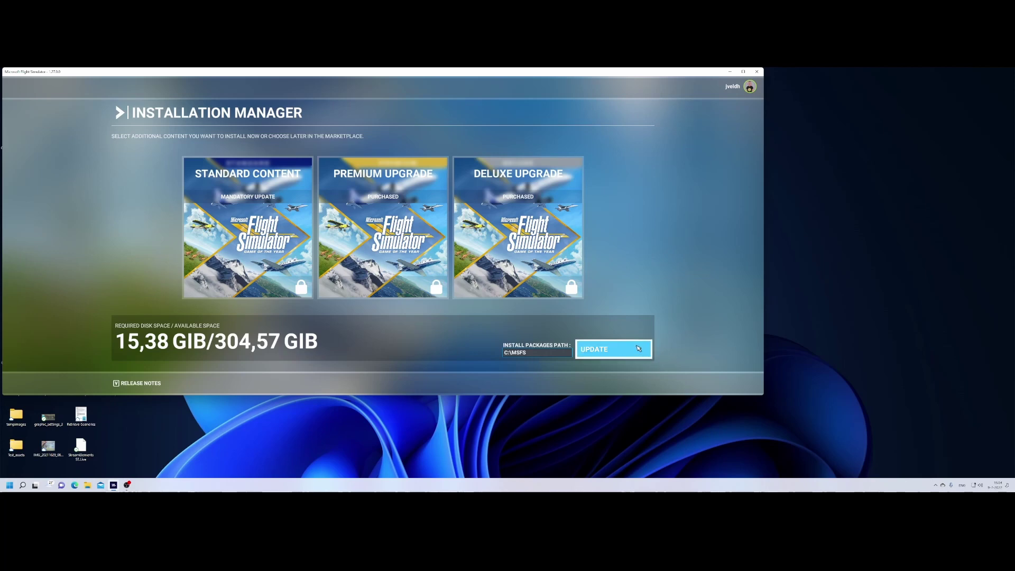
- Install the mandatory content update and wait for the welcome menu to load
click(610, 349)
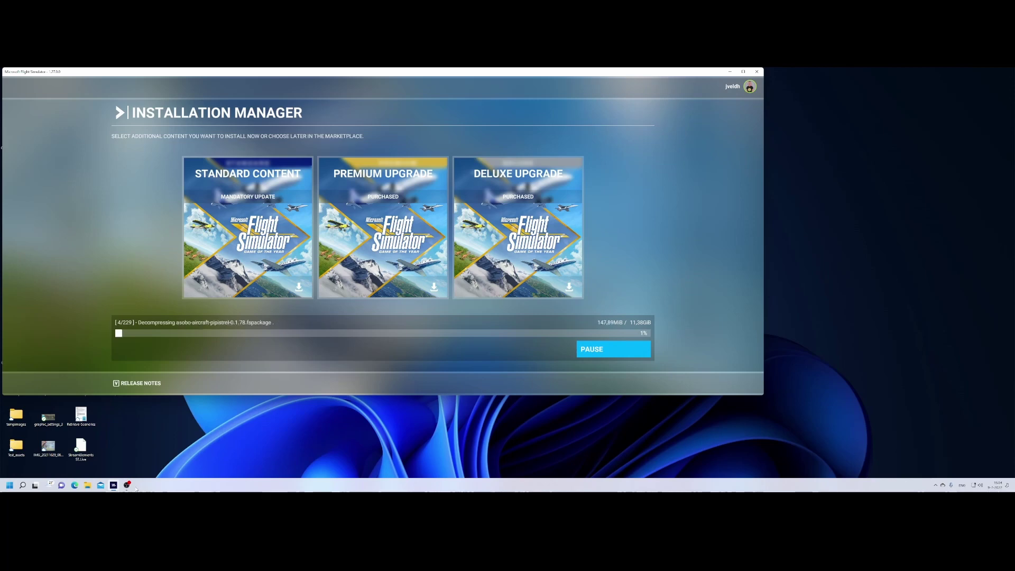
mouse_move(131, 487)
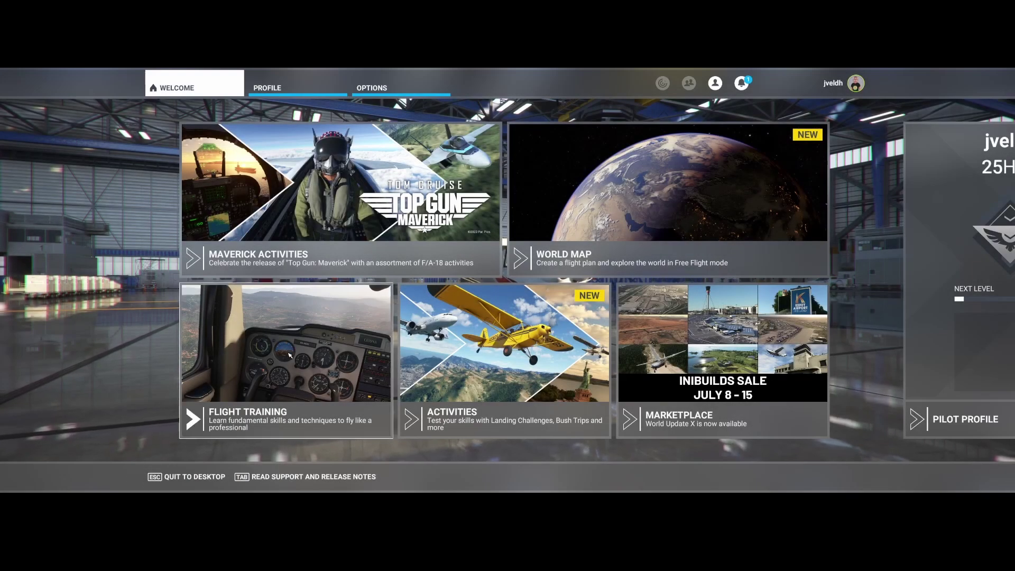
- Reach the Content Manager from the notifications and browse the 13 packages with updates
click(742, 83)
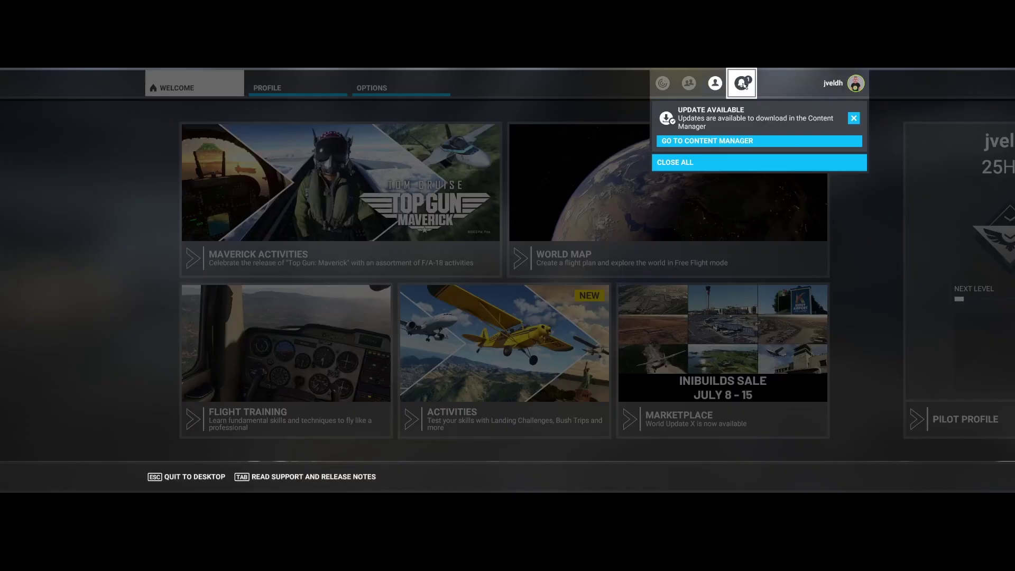
click(721, 141)
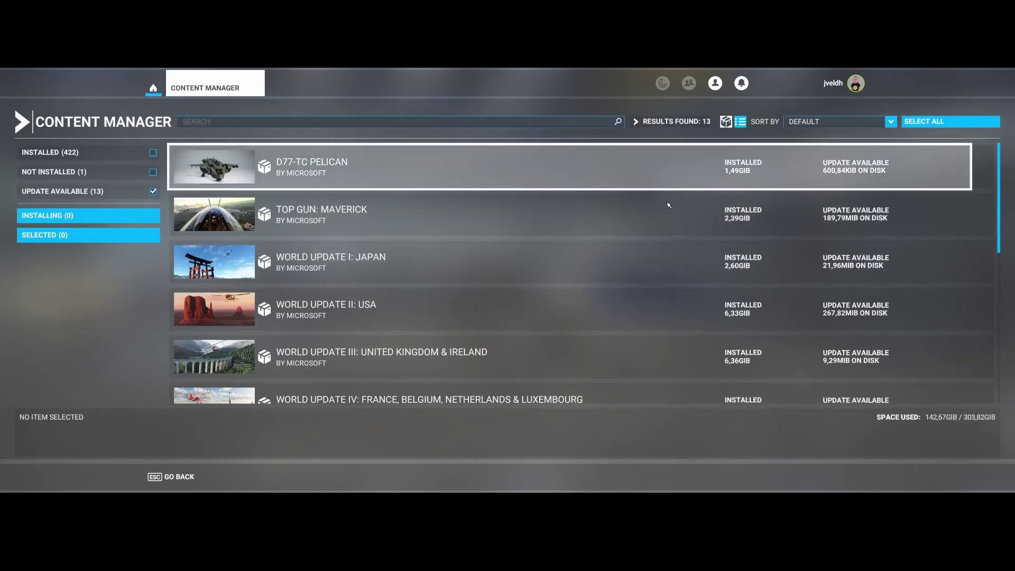
scroll(645, 252, down, 5)
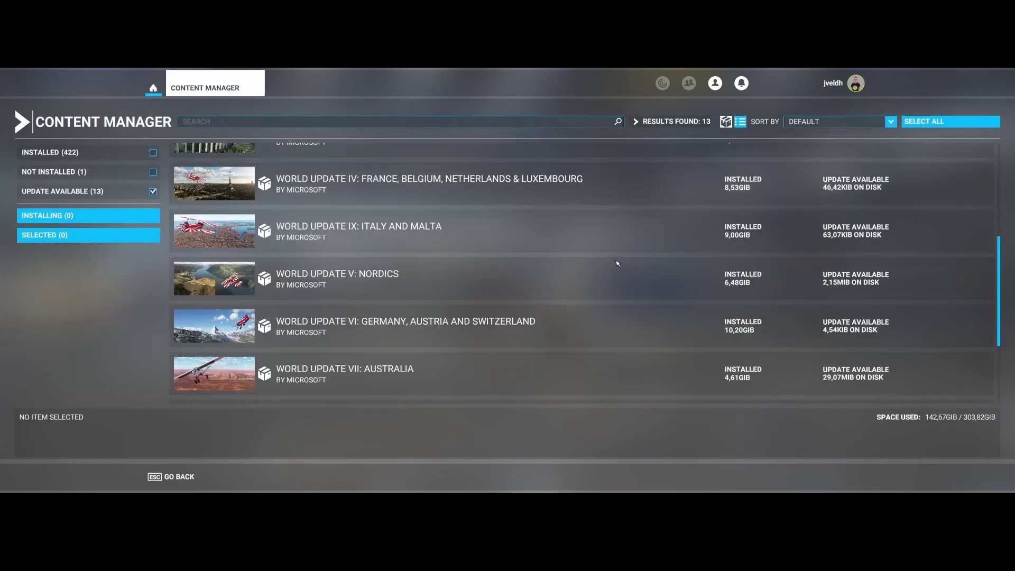
scroll(616, 263, down, 3)
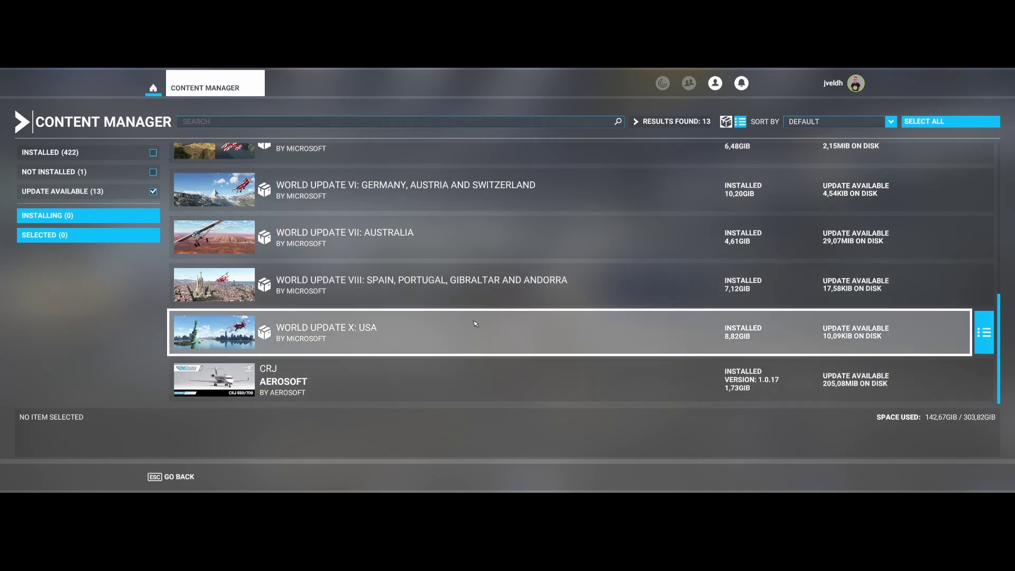
scroll(475, 324, up, 3)
scroll(478, 321, up, 4)
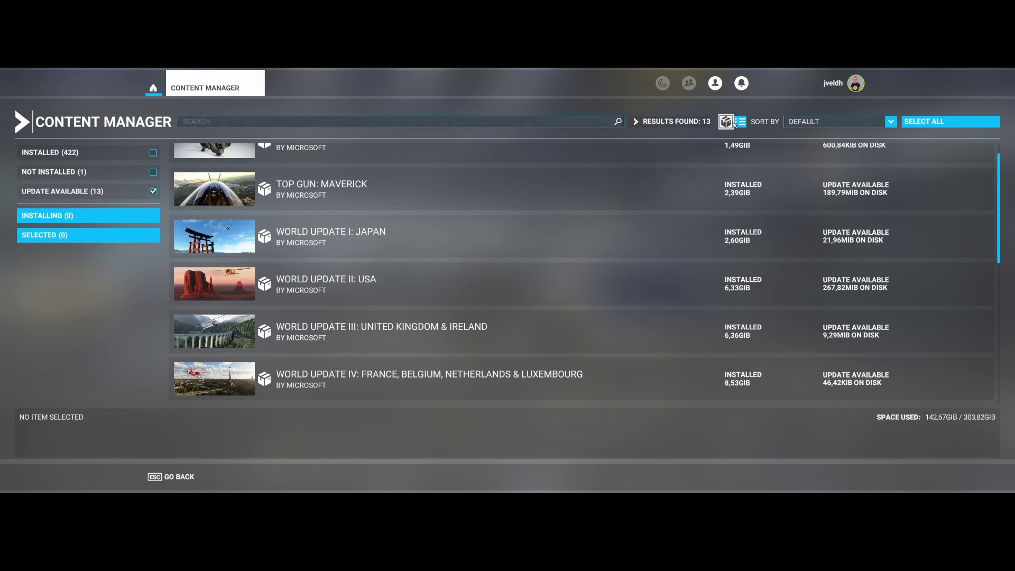
- List all 32 individual packages with updates, select them all and install them
click(726, 123)
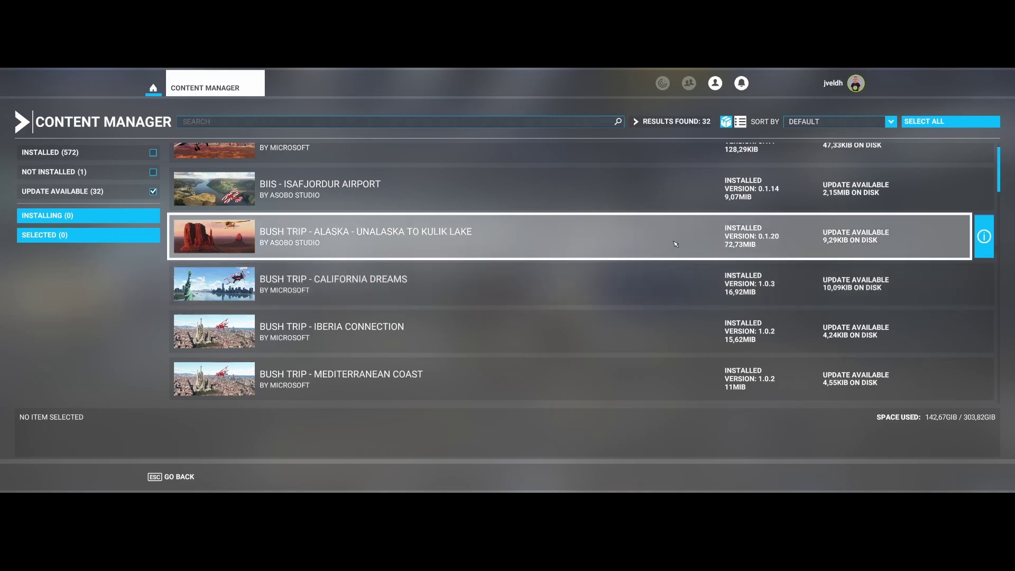
scroll(676, 244, down, 6)
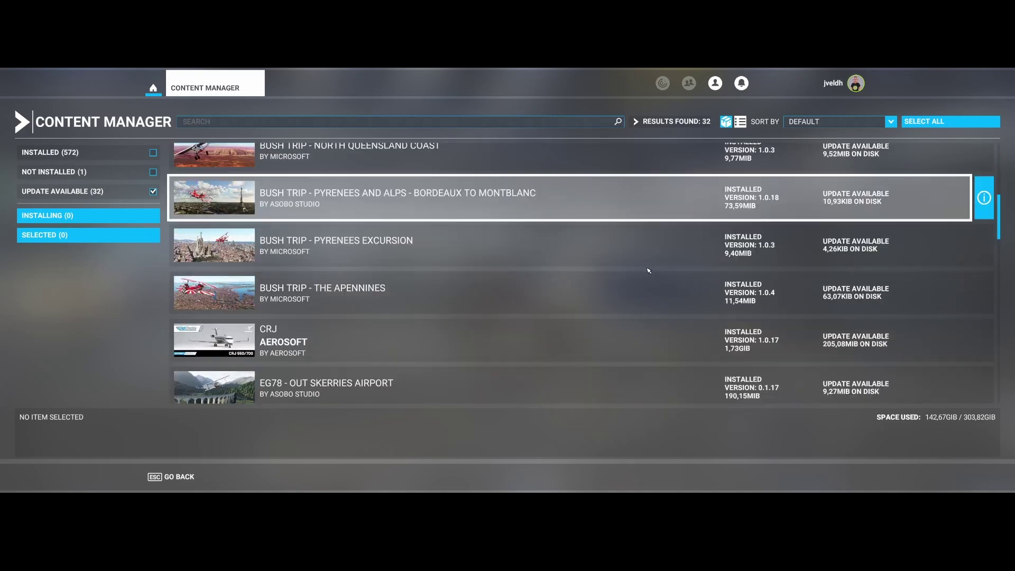
scroll(649, 270, down, 2)
scroll(648, 270, down, 2)
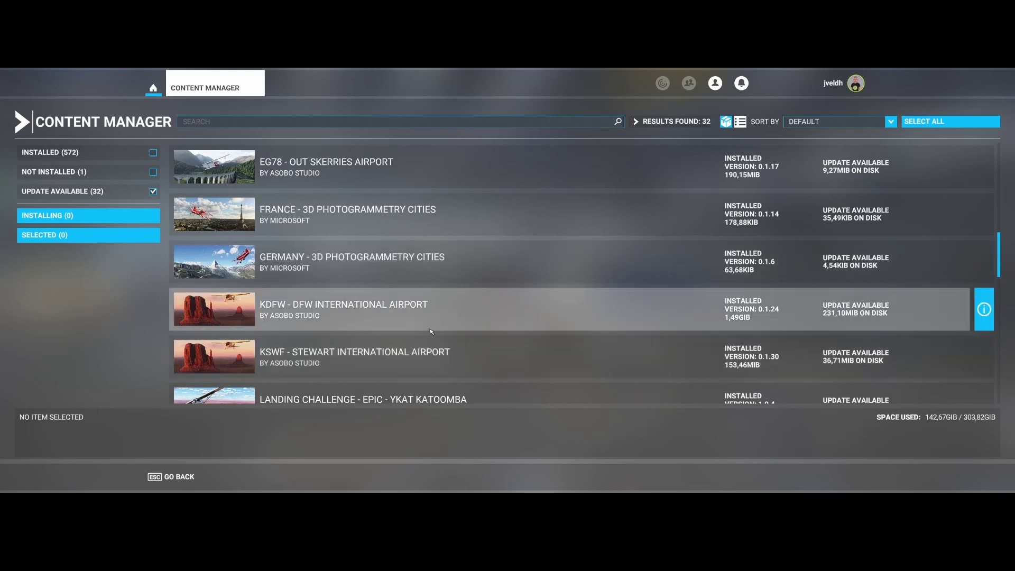
scroll(436, 330, down, 5)
scroll(447, 328, up, 12)
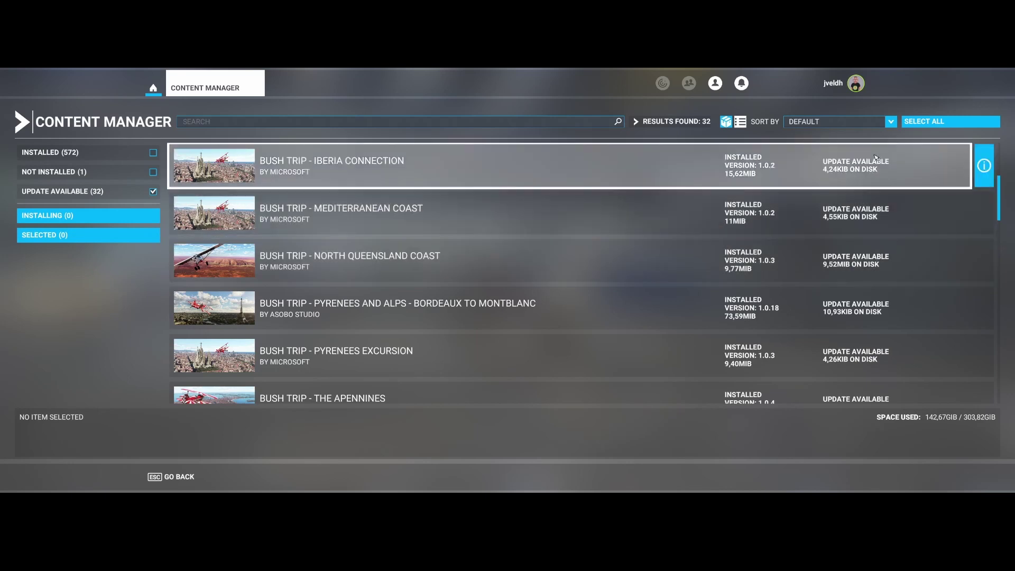
click(923, 122)
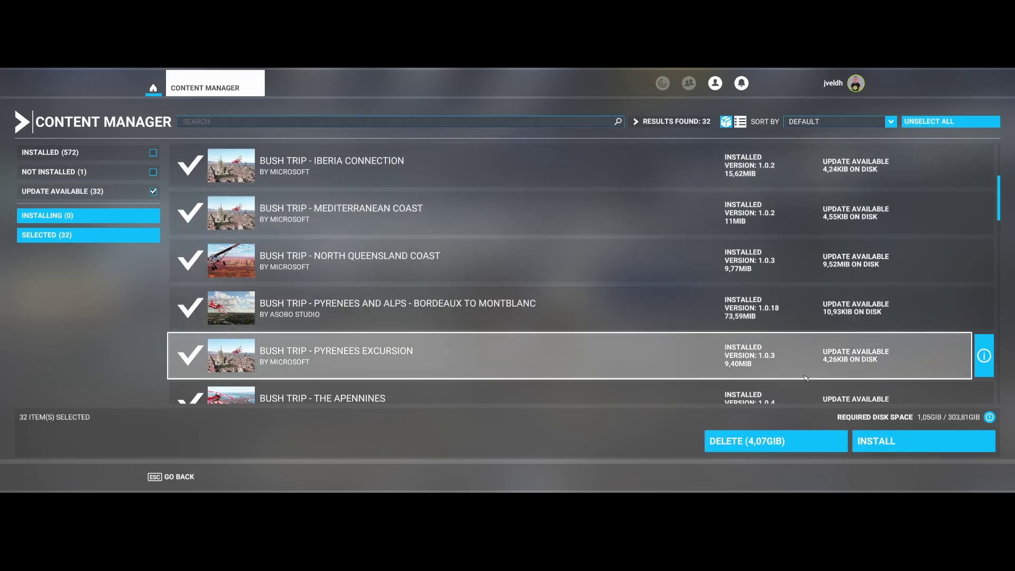
click(903, 446)
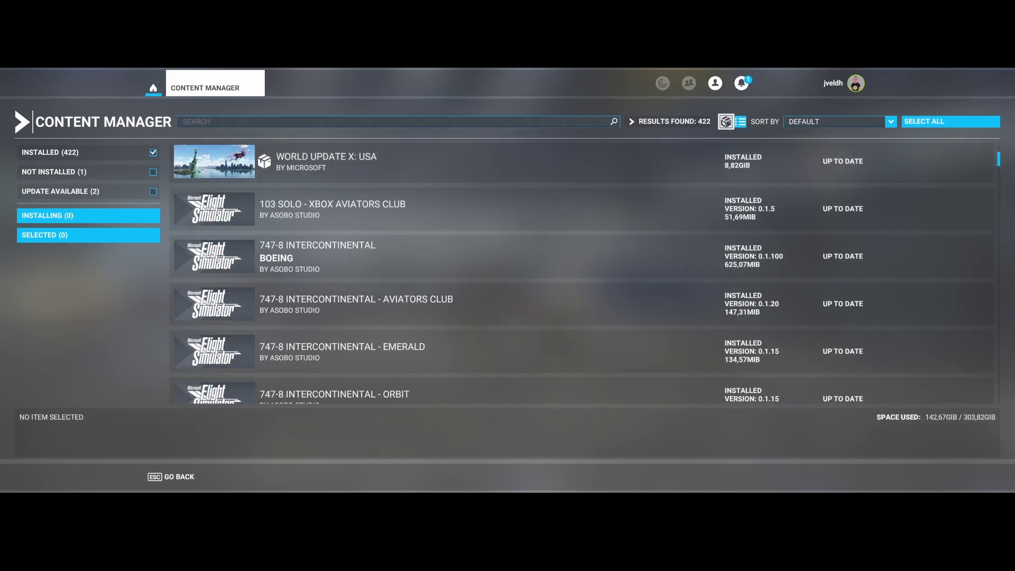
- Toggle the Installed and Update Available filters on and off in the Content Manager
drag(1000, 158, 996, 399)
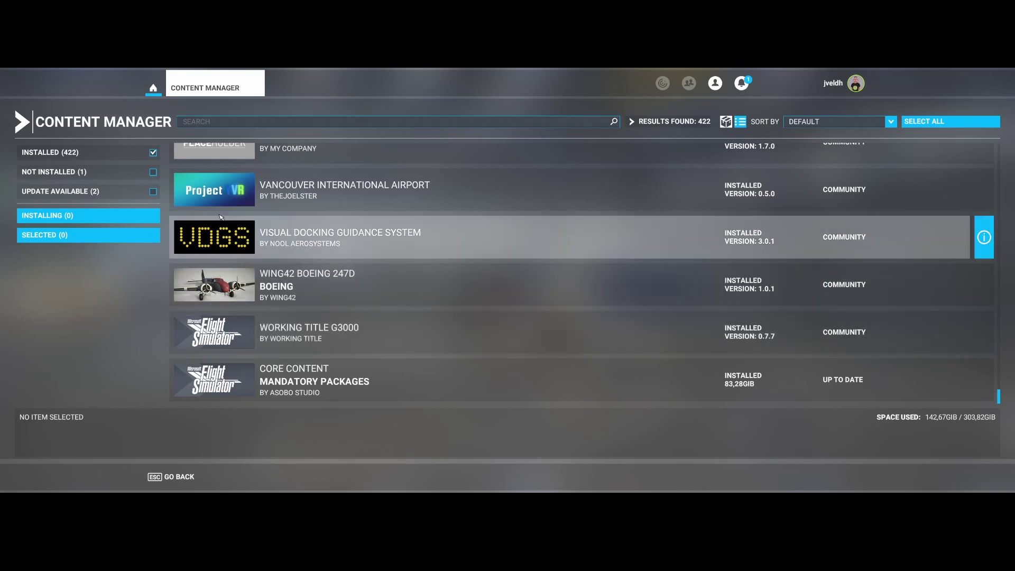
click(153, 153)
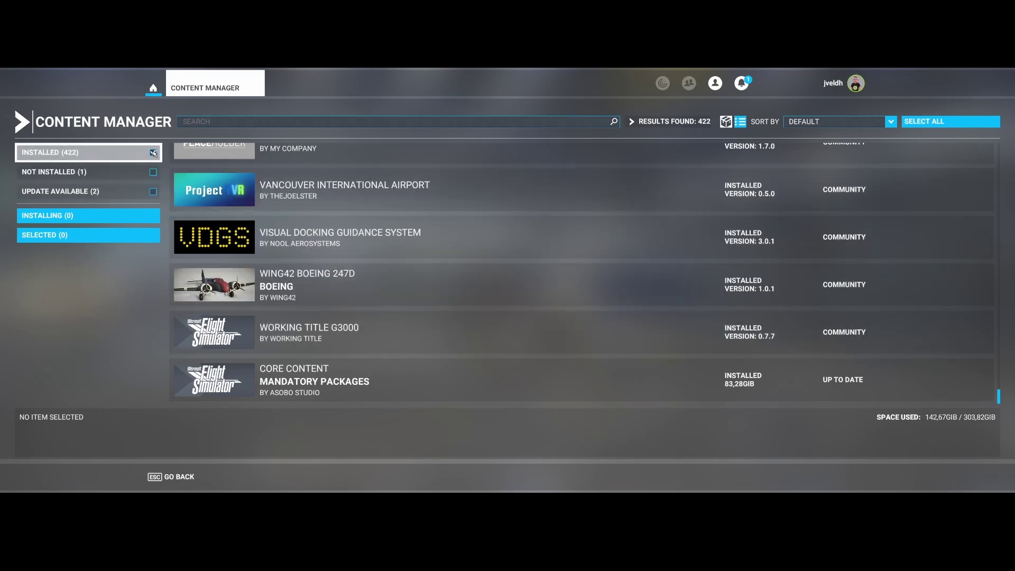
click(153, 192)
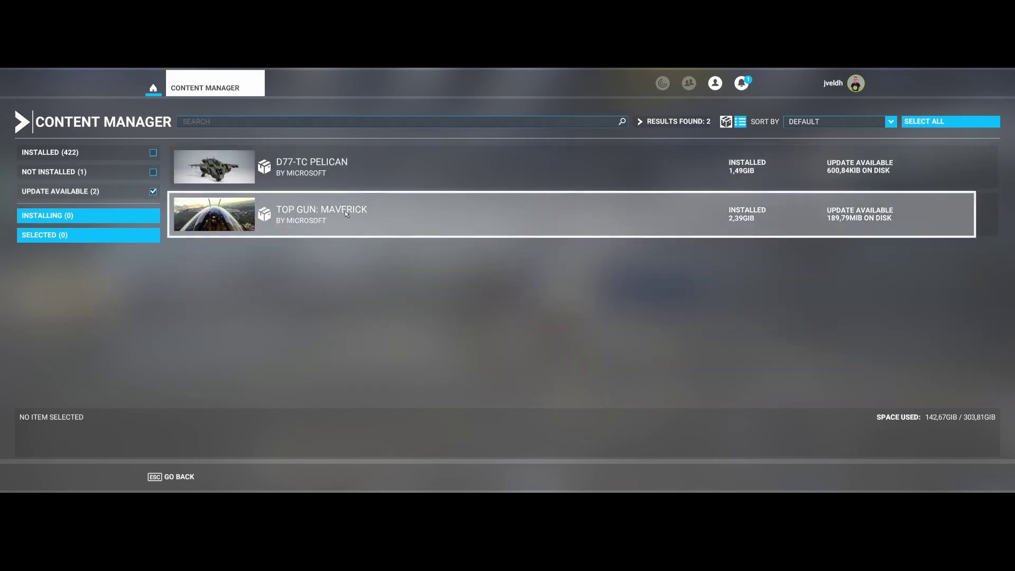
click(153, 154)
click(152, 191)
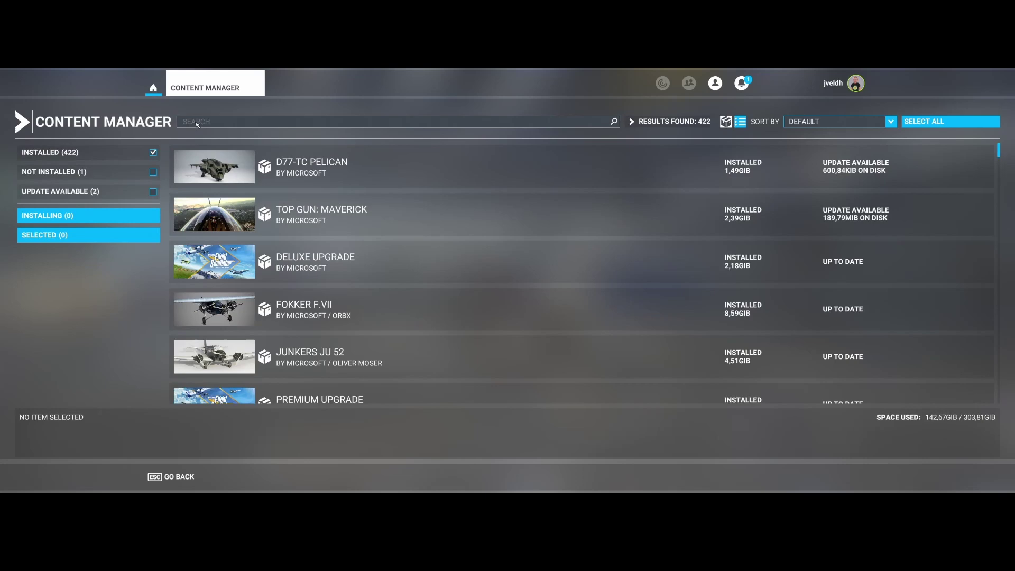
- Search installed packages for 'g1' and mark the Garmin G1000 NXI 0.12.2 package
click(196, 124)
text(g100)
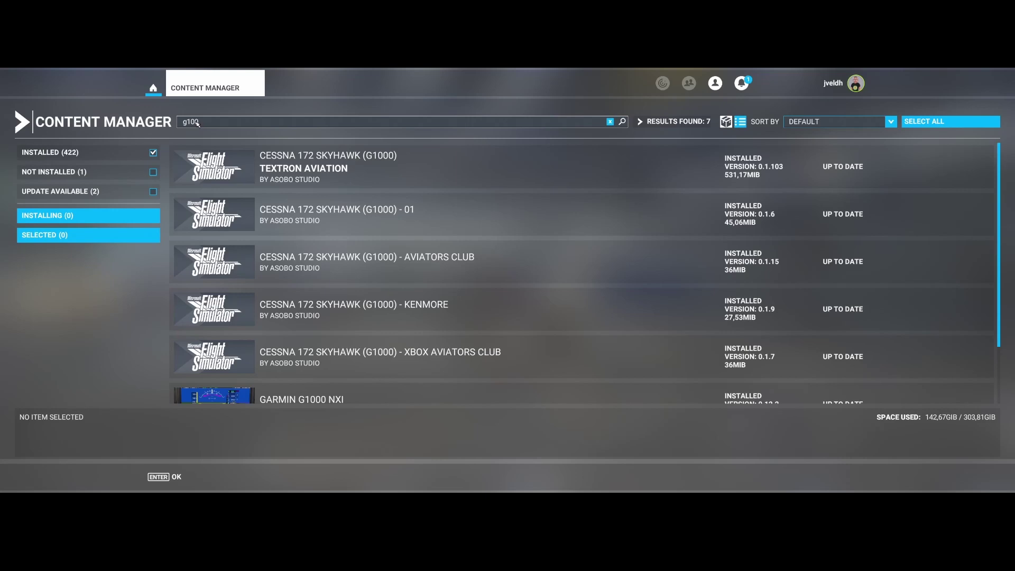
scroll(317, 238, down, 3)
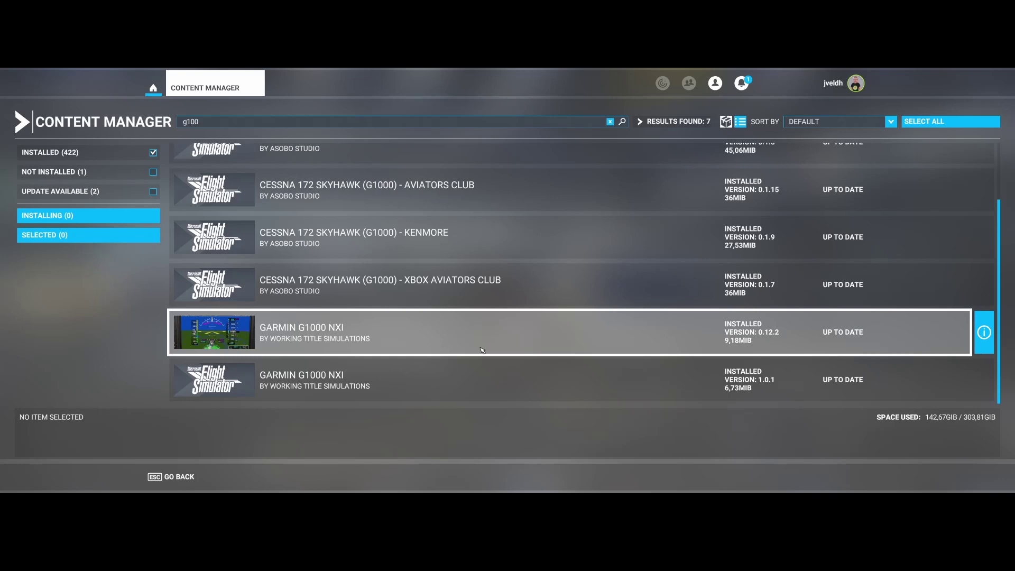
click(446, 339)
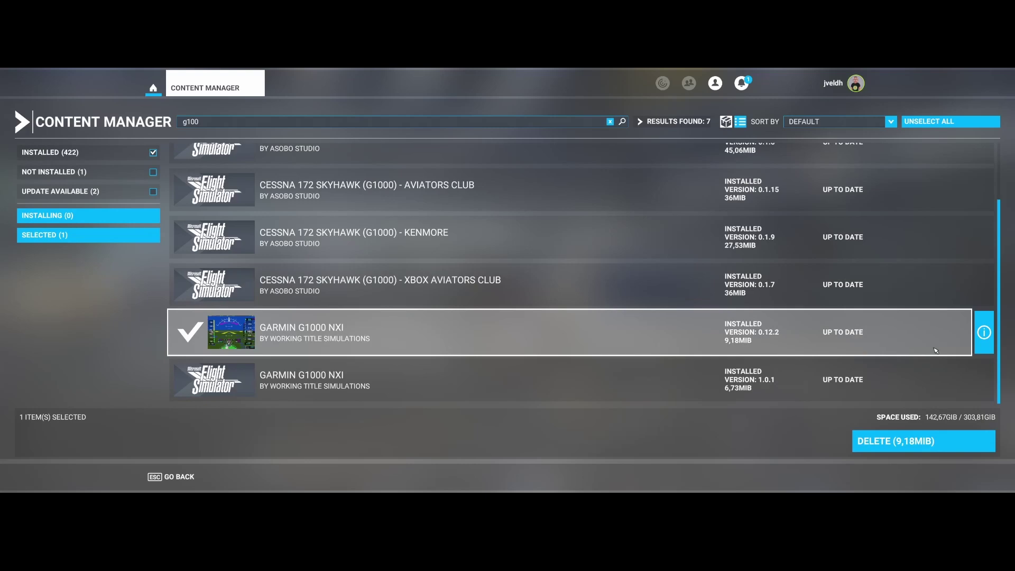
- Delete the old Garmin G1000 NXI package, update the last two packages, and return home
click(922, 441)
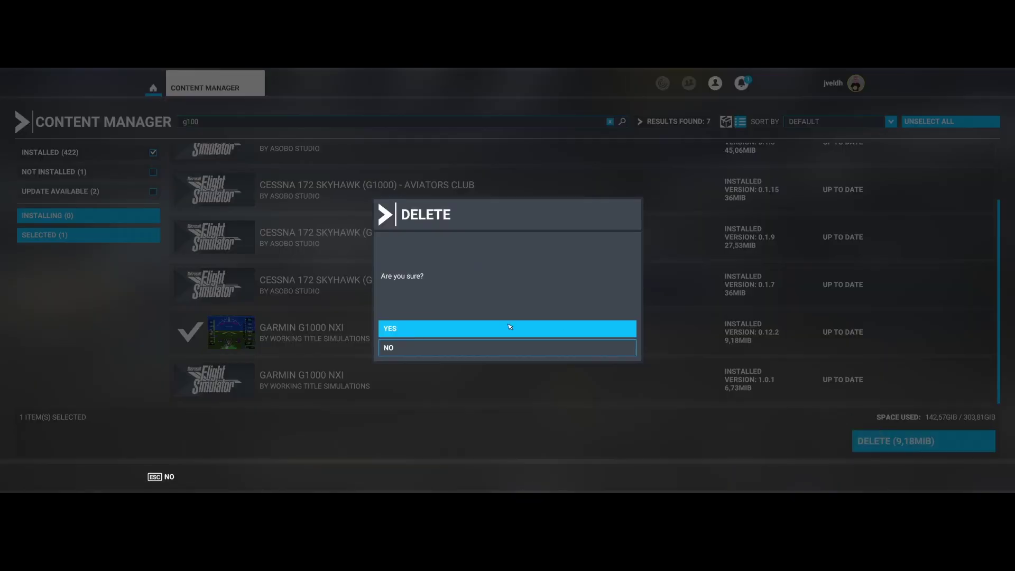
click(396, 330)
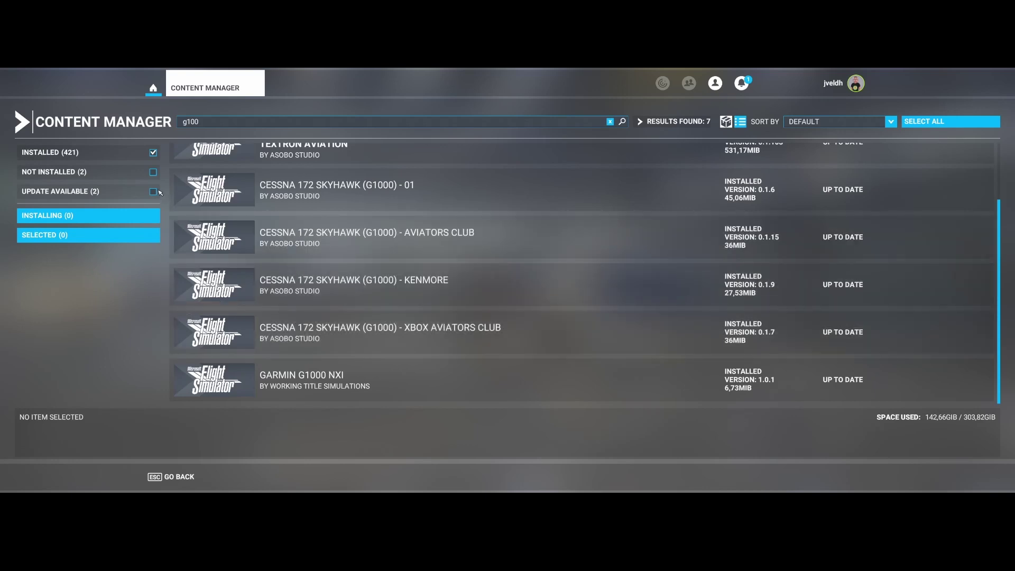
click(153, 152)
click(152, 192)
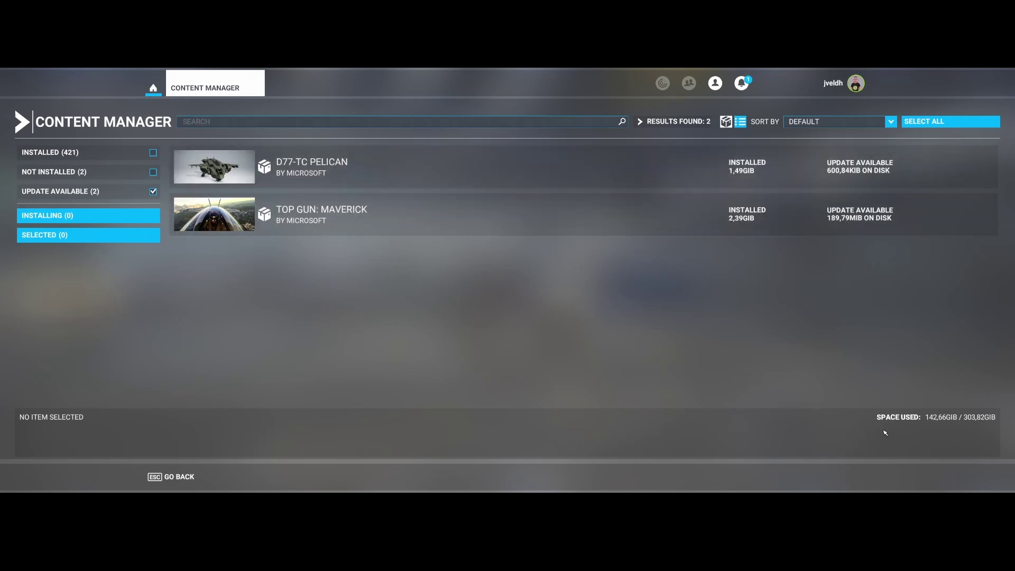
click(934, 121)
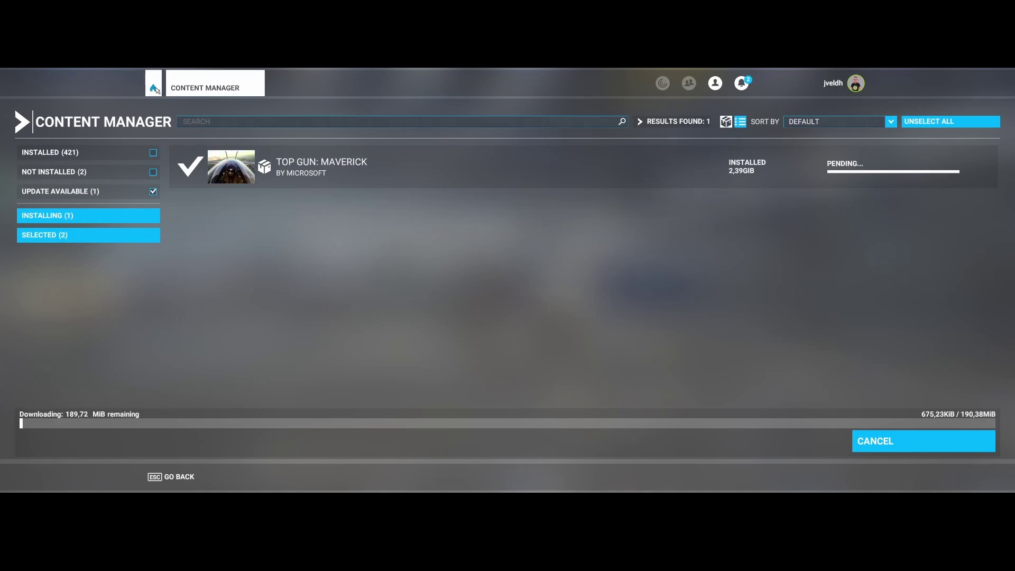
click(154, 88)
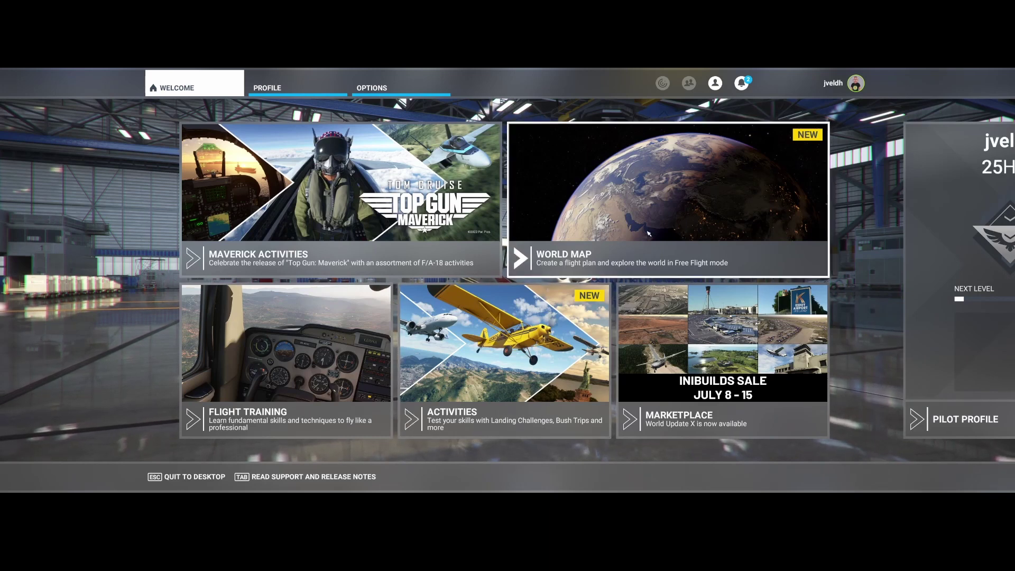
- On the World Map, zoom into Spain and view the radio frequencies for LEVC Manises
click(651, 194)
scroll(527, 285, up, 4)
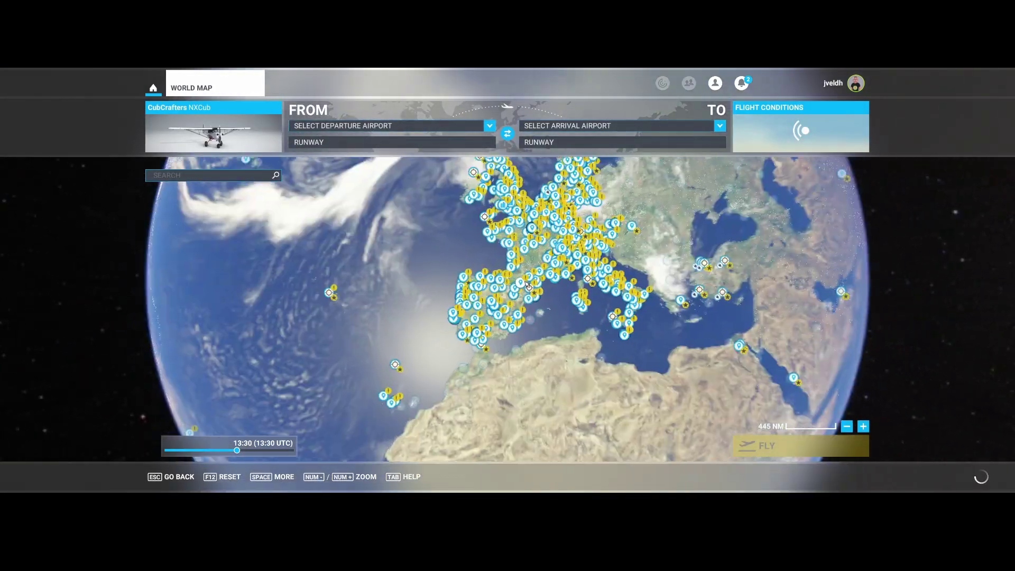
scroll(527, 285, up, 5)
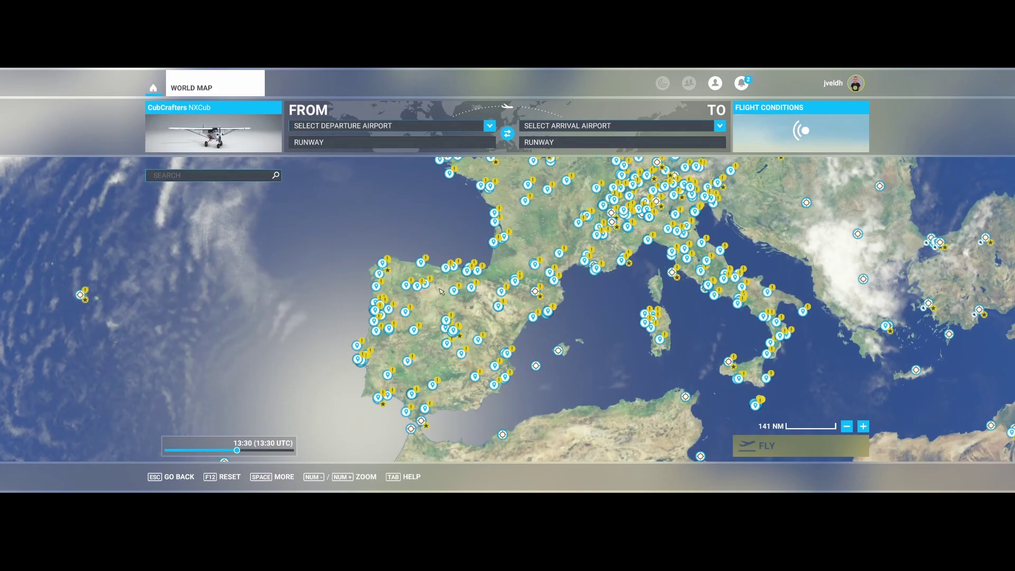
click(421, 264)
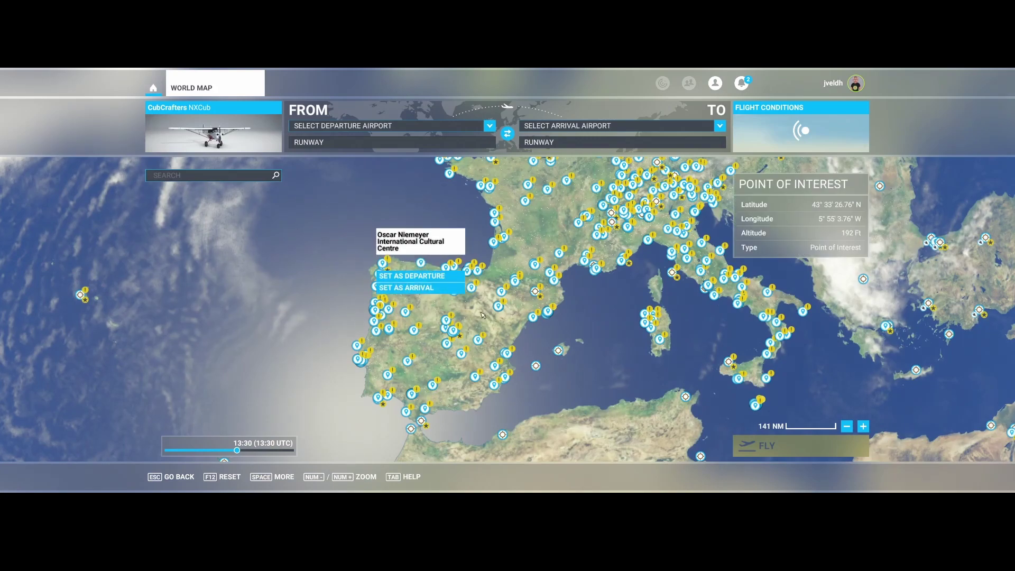
scroll(483, 315, up, 5)
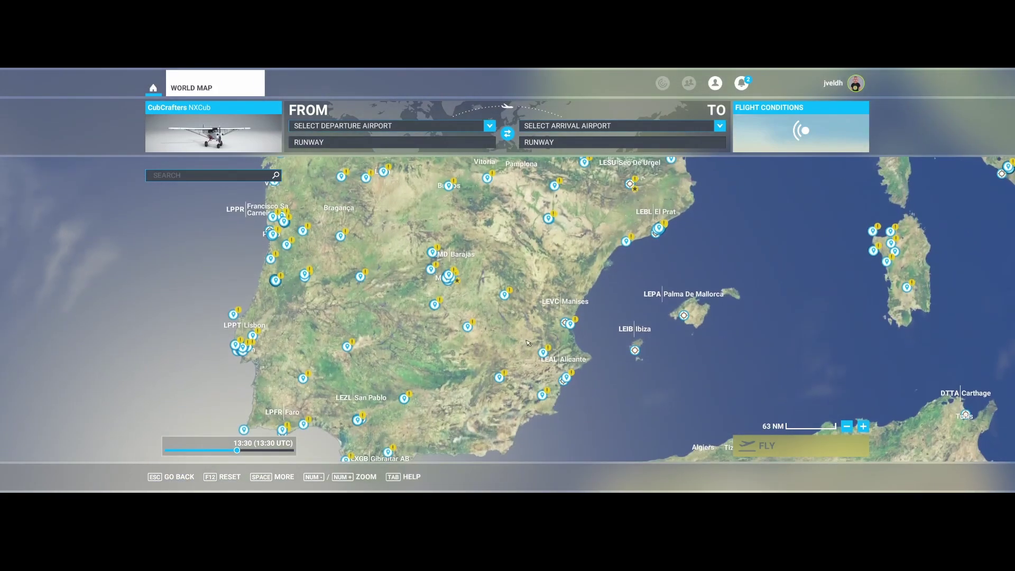
scroll(527, 342, up, 5)
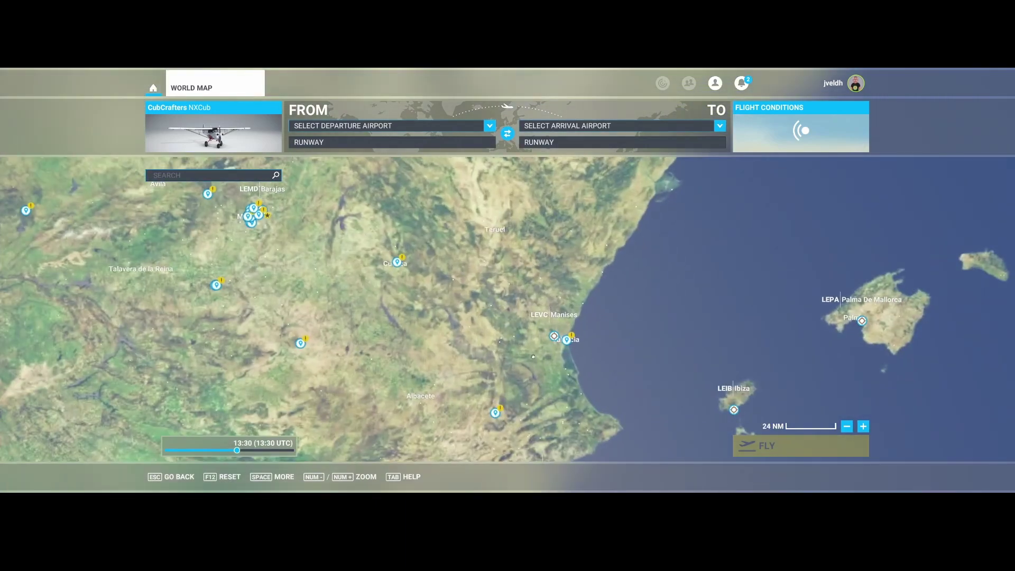
drag(533, 357, 524, 286)
click(538, 264)
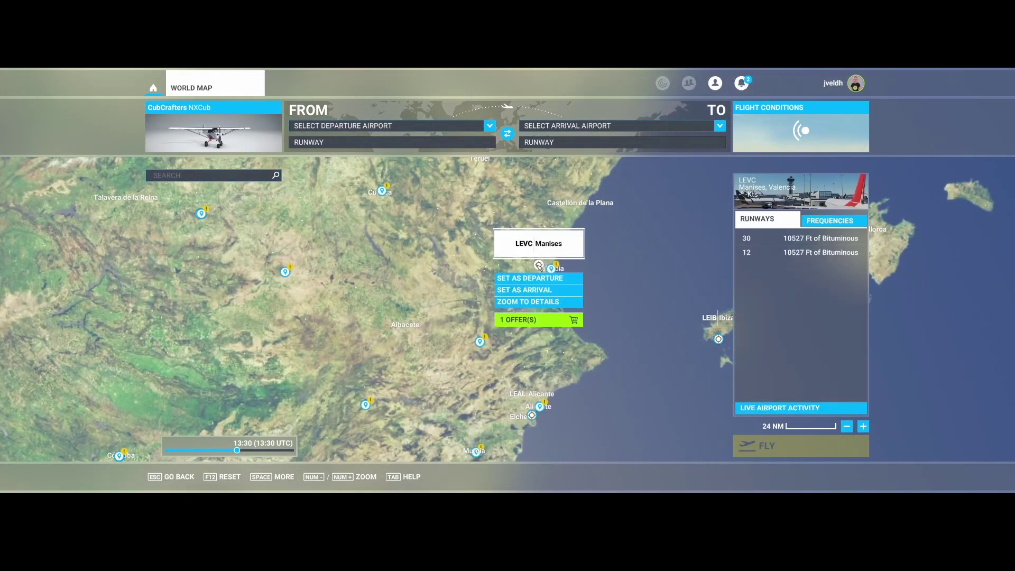
click(826, 221)
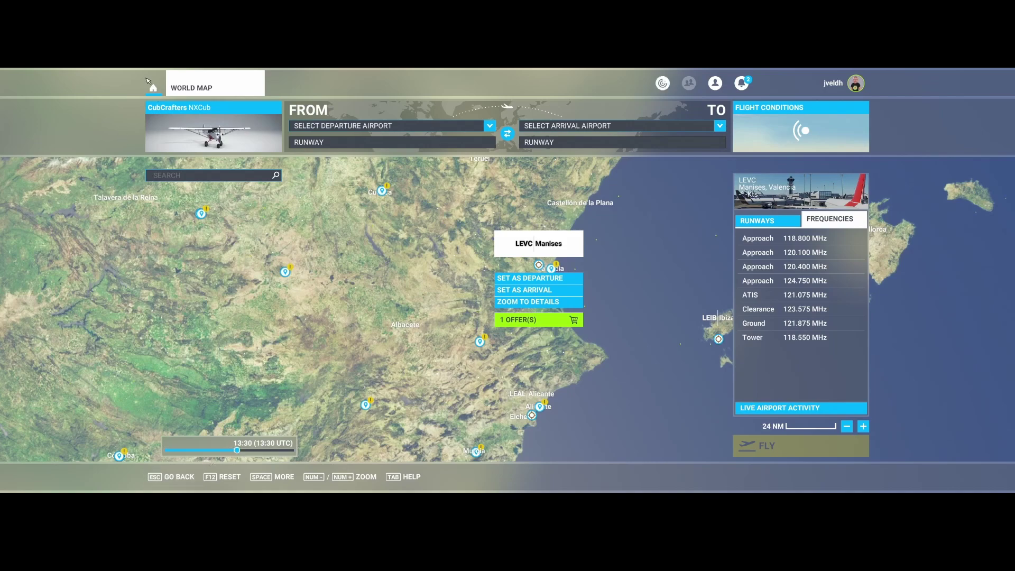
- Go home and open Activities > Landing Challenges, scrolling down the categories
click(148, 84)
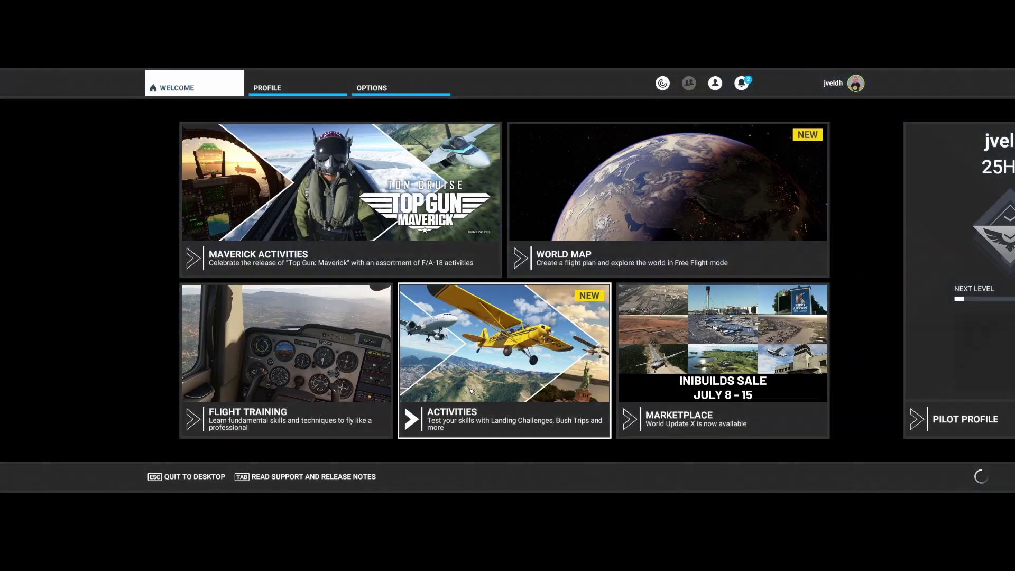
click(472, 391)
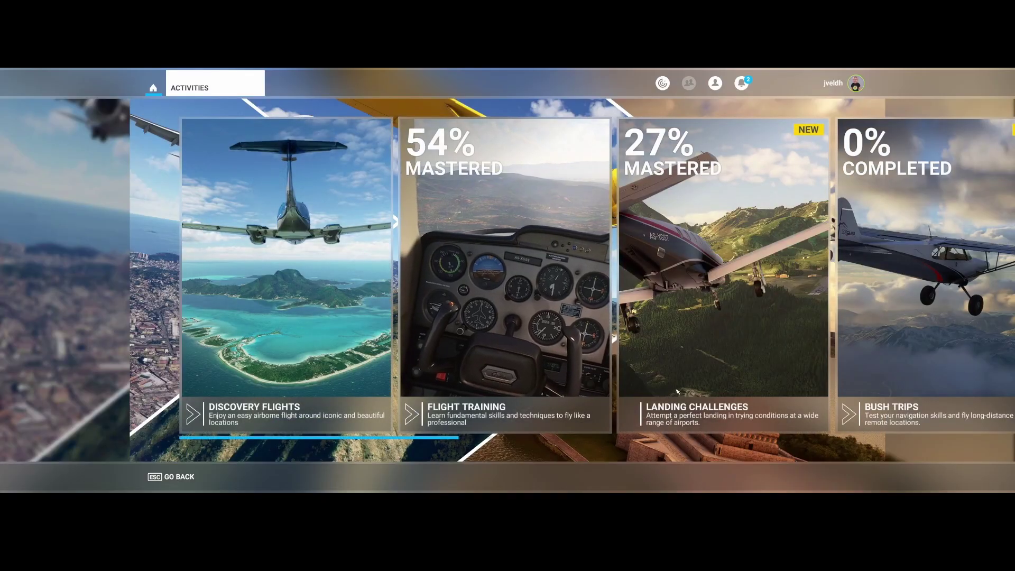
click(709, 369)
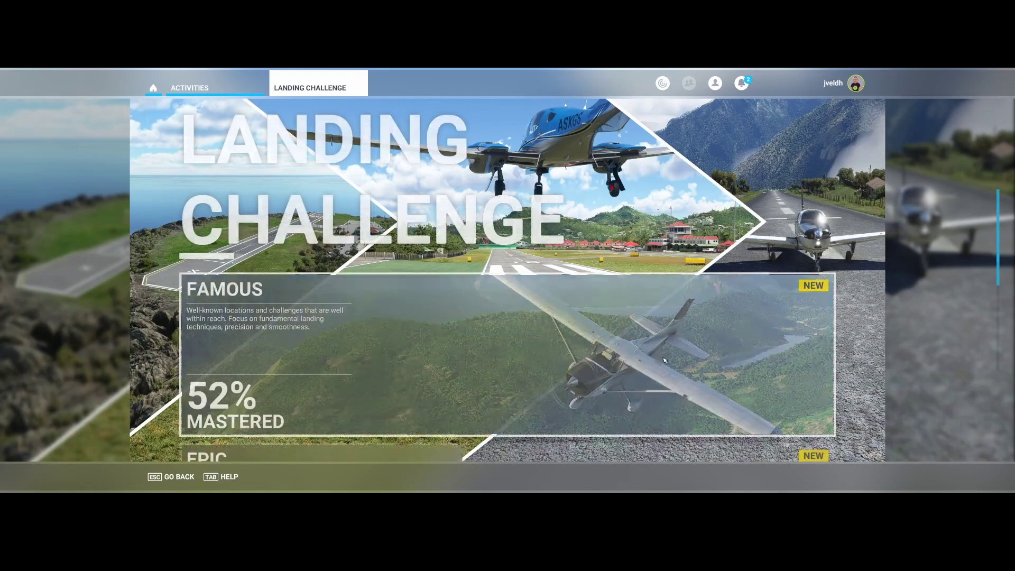
scroll(532, 337, down, 1)
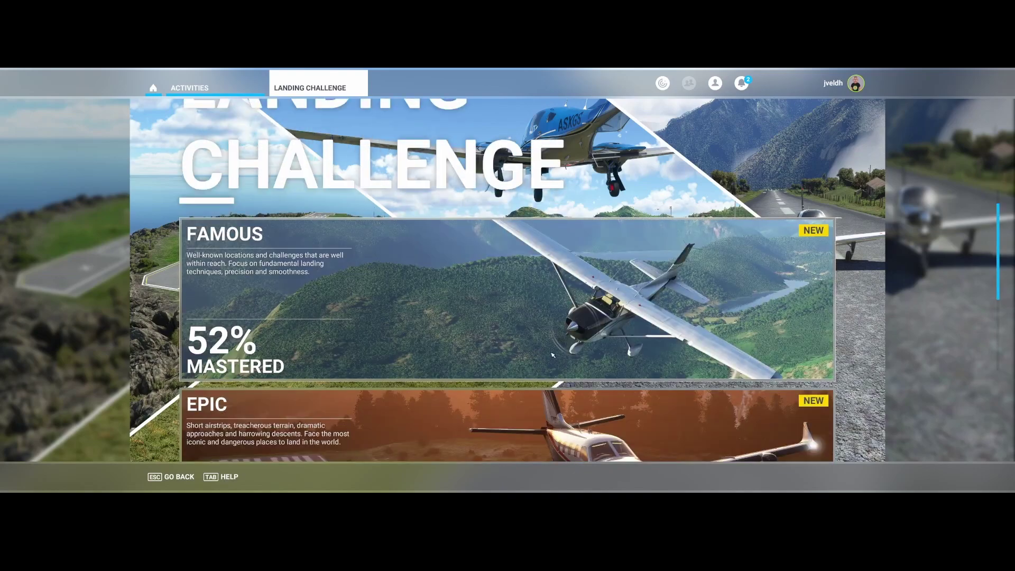
click(543, 320)
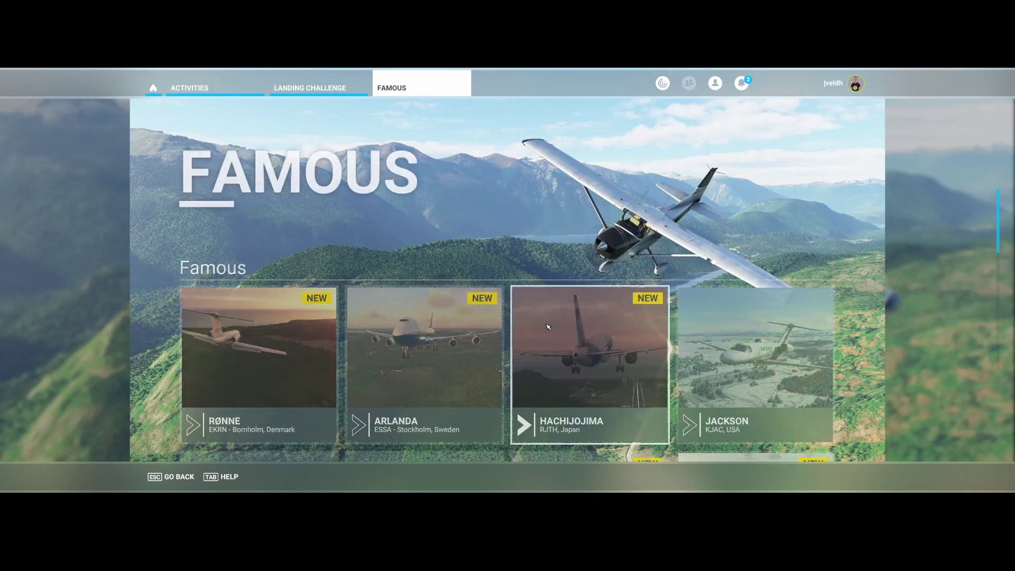
scroll(557, 317, down, 1)
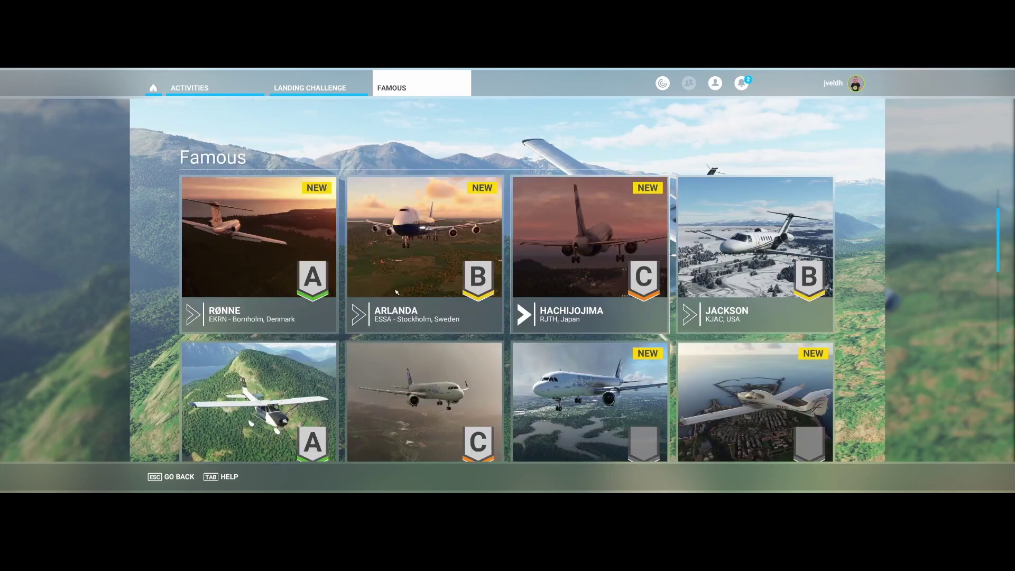
scroll(496, 328, down, 2)
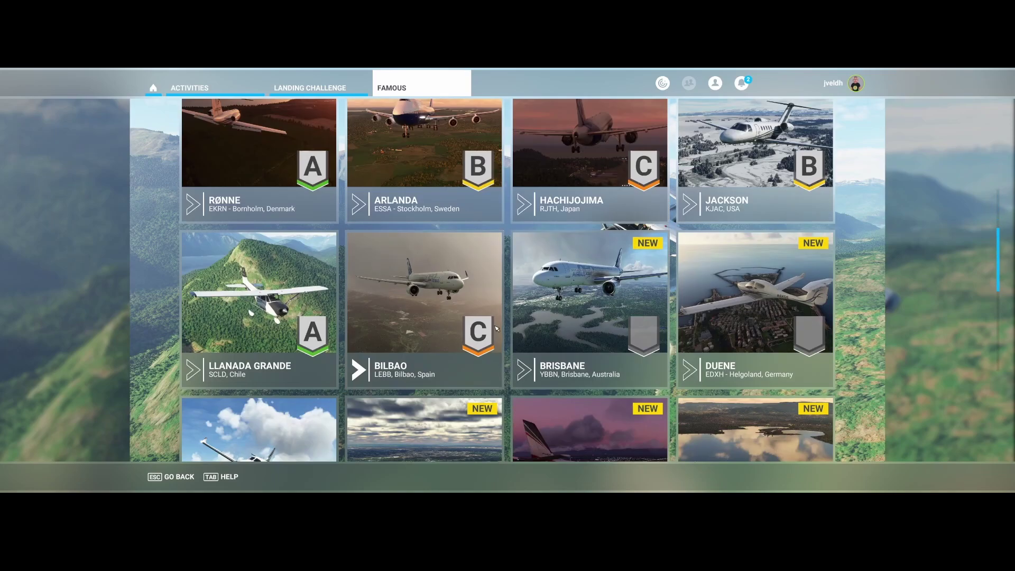
scroll(497, 329, down, 1)
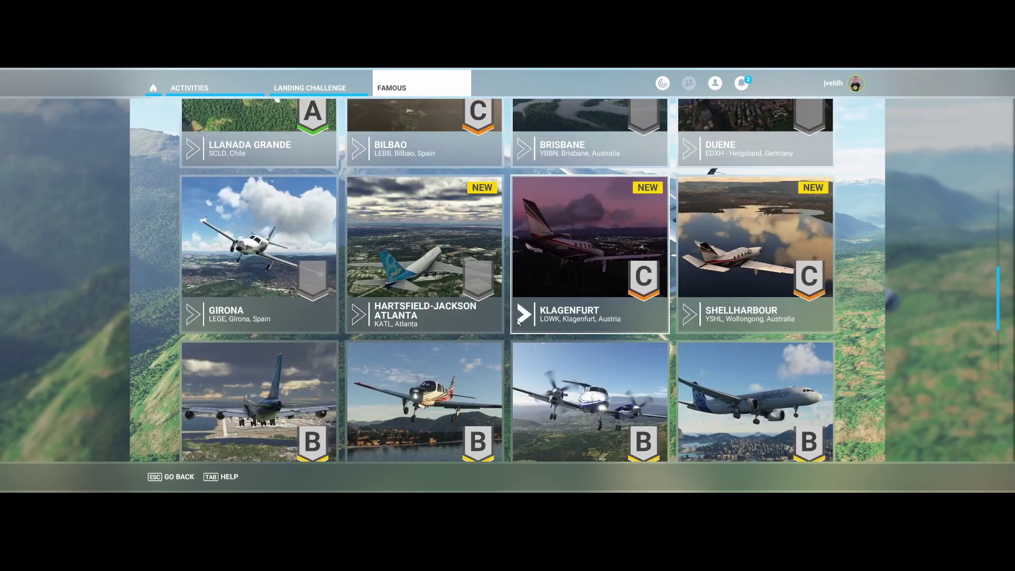
scroll(473, 309, down, 3)
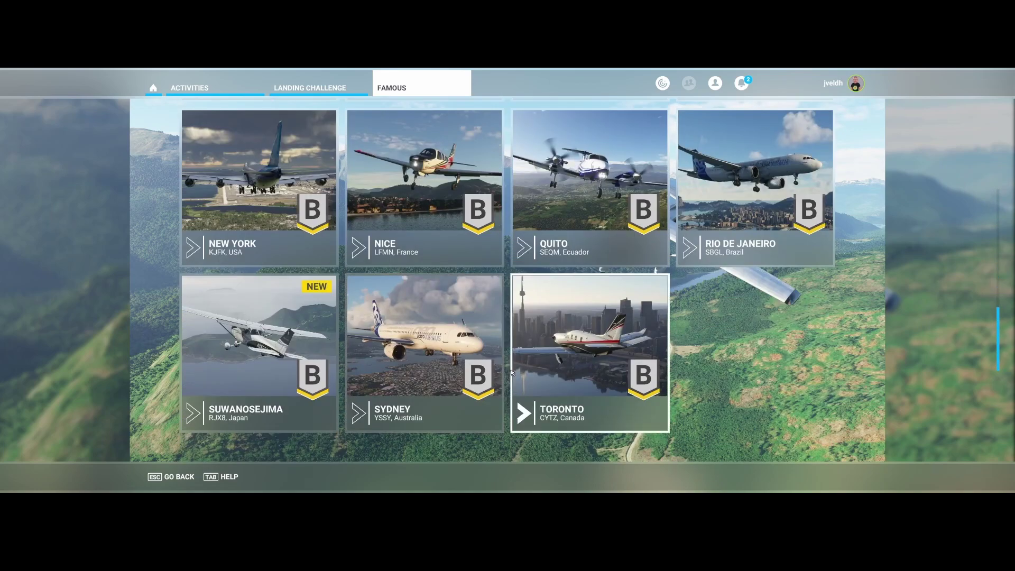
scroll(342, 331, up, 1)
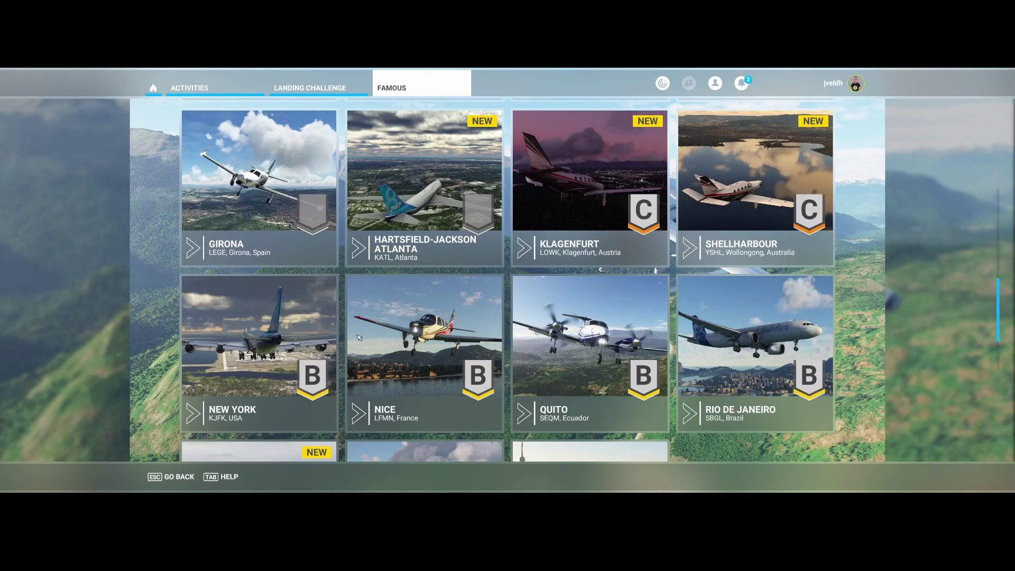
scroll(342, 331, up, 2)
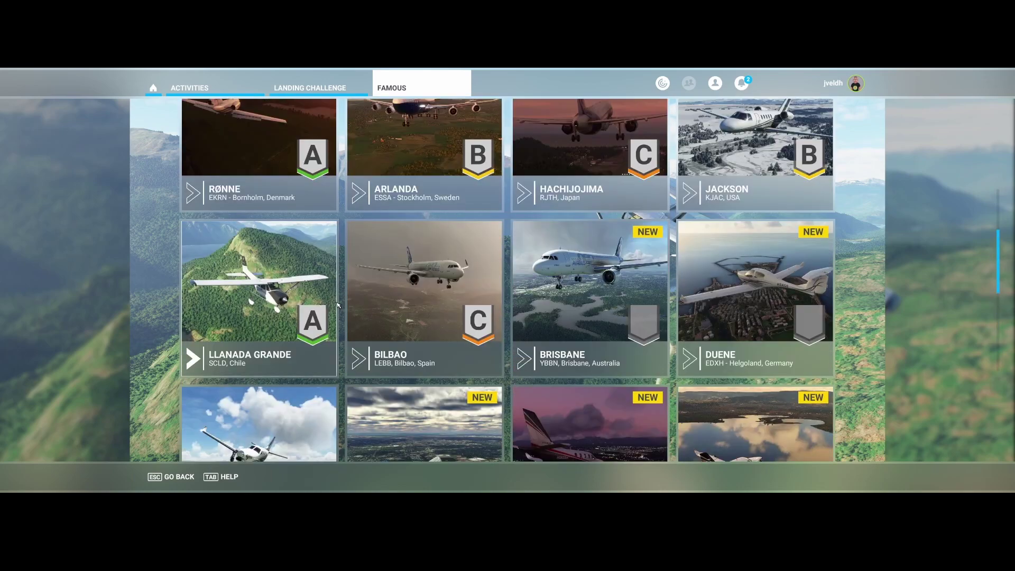
scroll(336, 304, up, 1)
scroll(335, 302, up, 1)
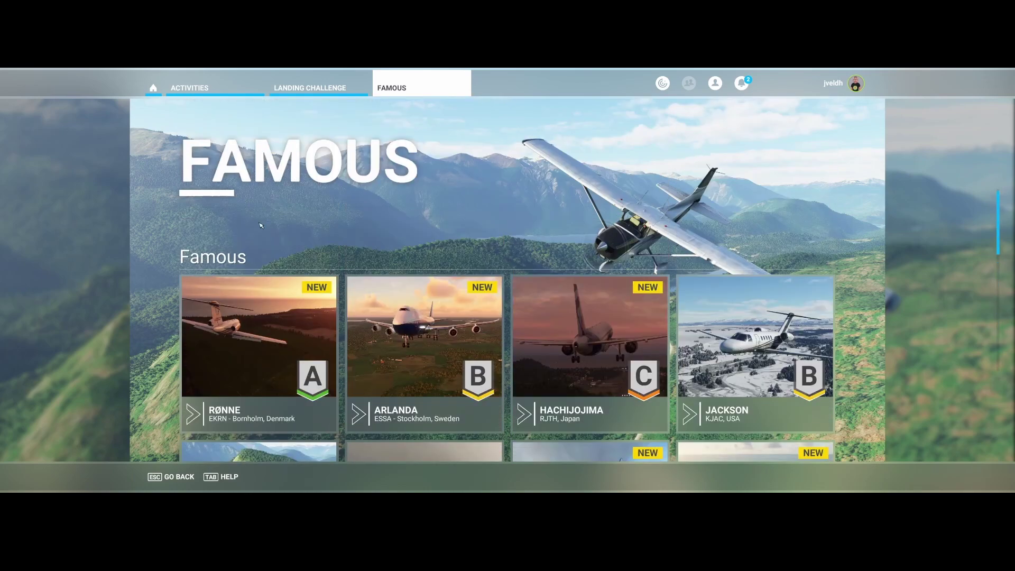
click(303, 93)
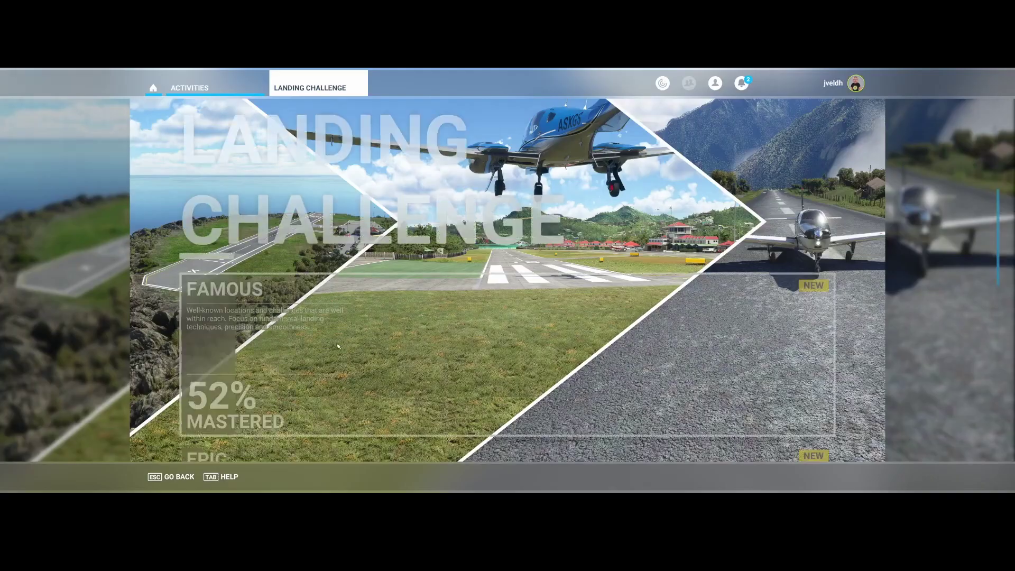
scroll(344, 356, down, 3)
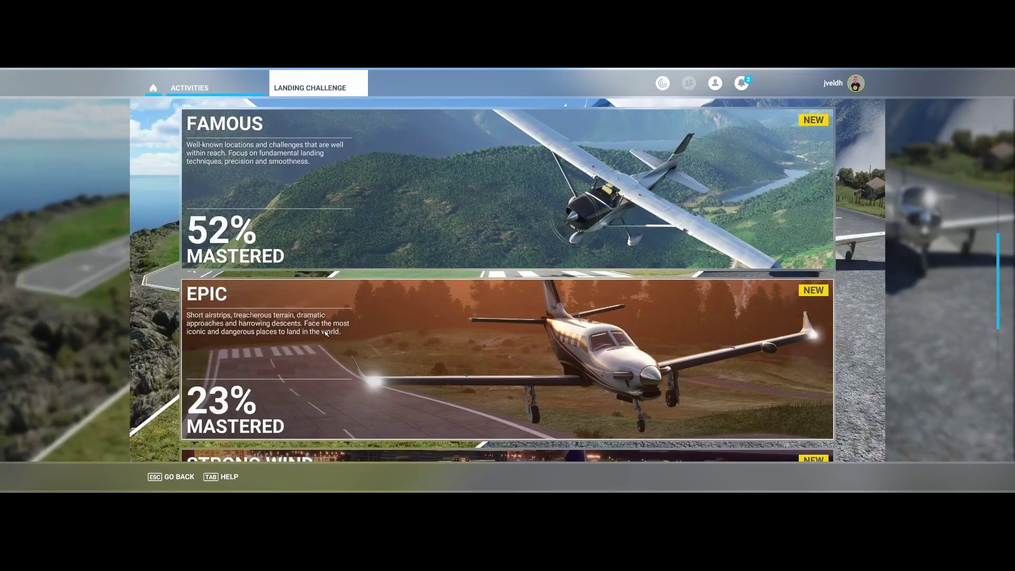
click(436, 350)
scroll(571, 352, down, 1)
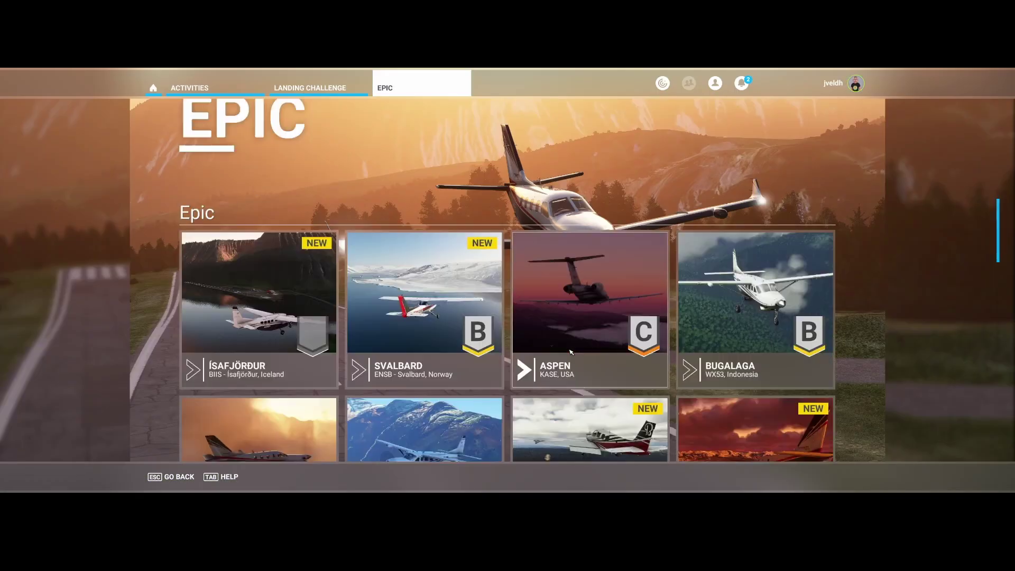
scroll(571, 352, down, 4)
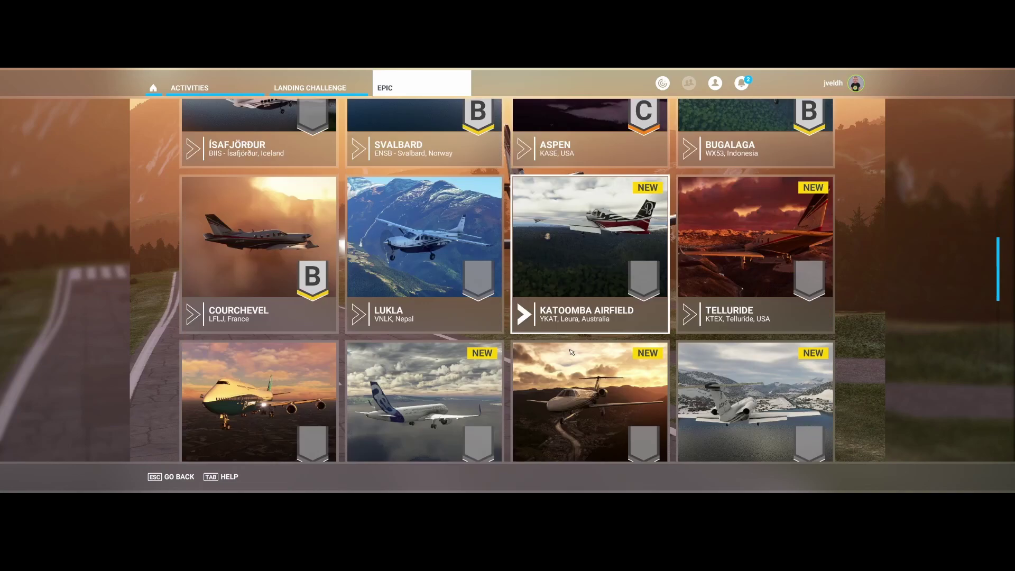
scroll(571, 352, down, 3)
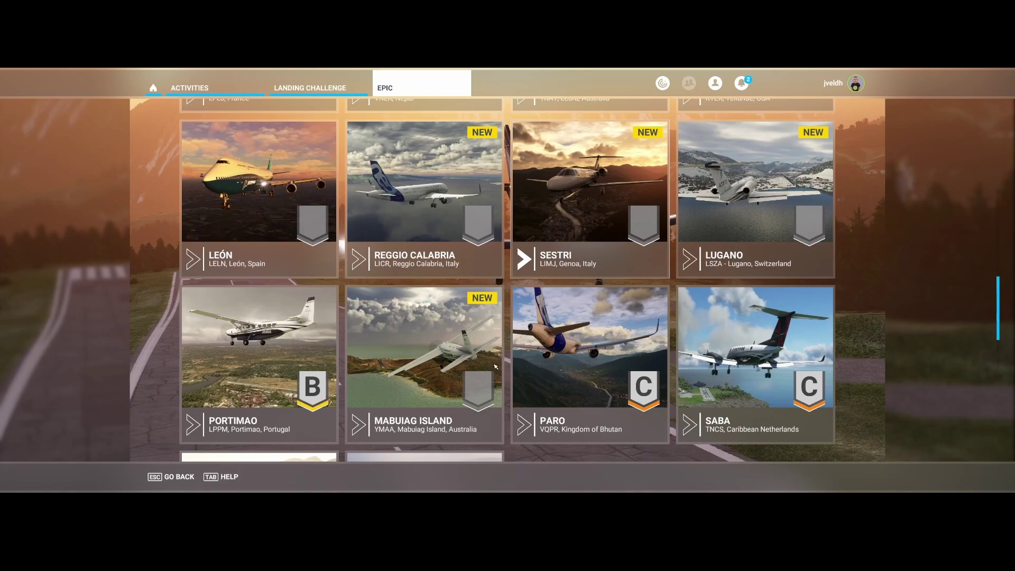
scroll(773, 373, down, 3)
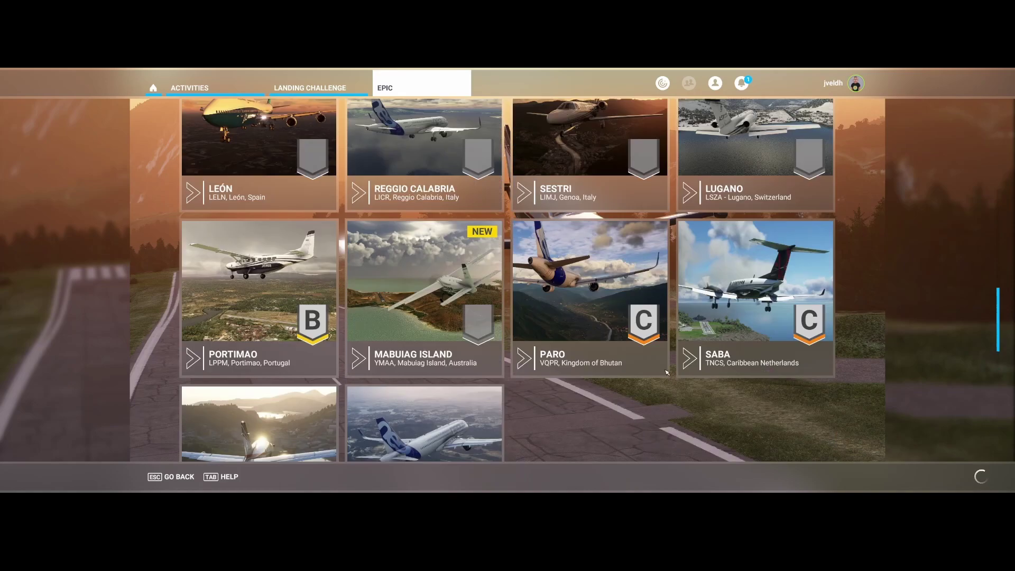
scroll(500, 379, up, 2)
scroll(500, 377, down, 2)
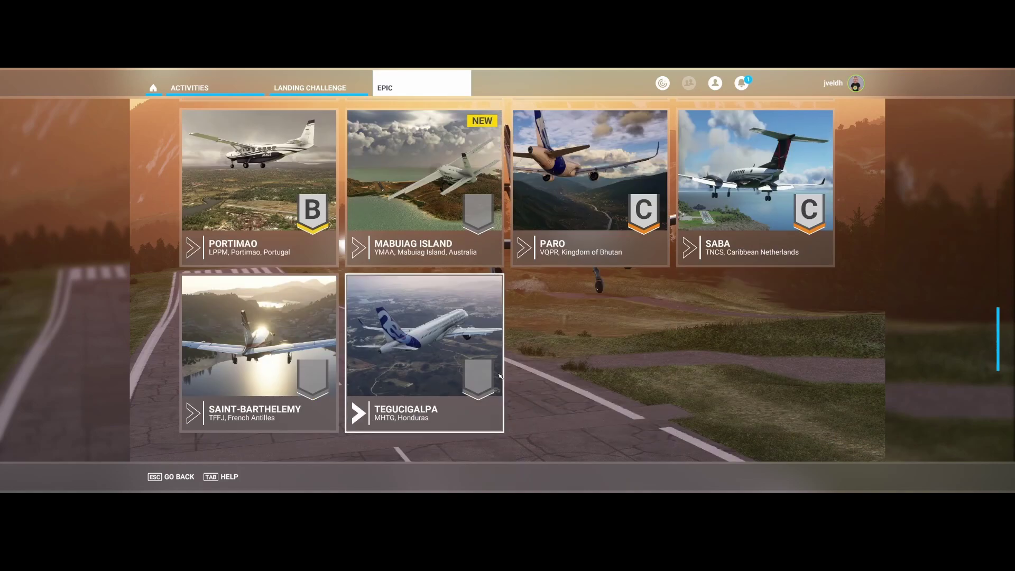
scroll(499, 376, up, 10)
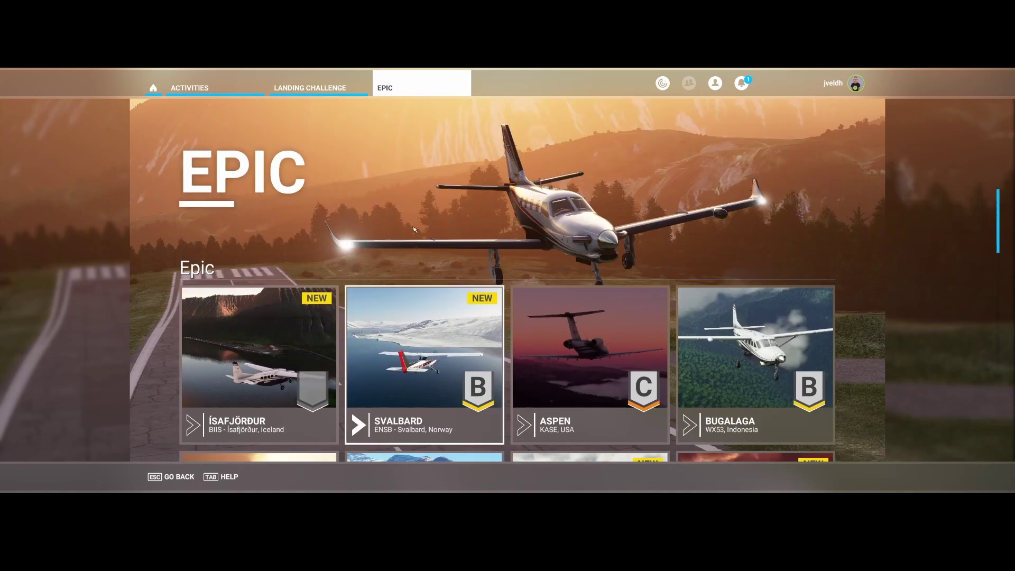
- Go back to the Landing Challenge list and browse the Strong Wind challenges, Vaasa through Dusseldorf
click(334, 90)
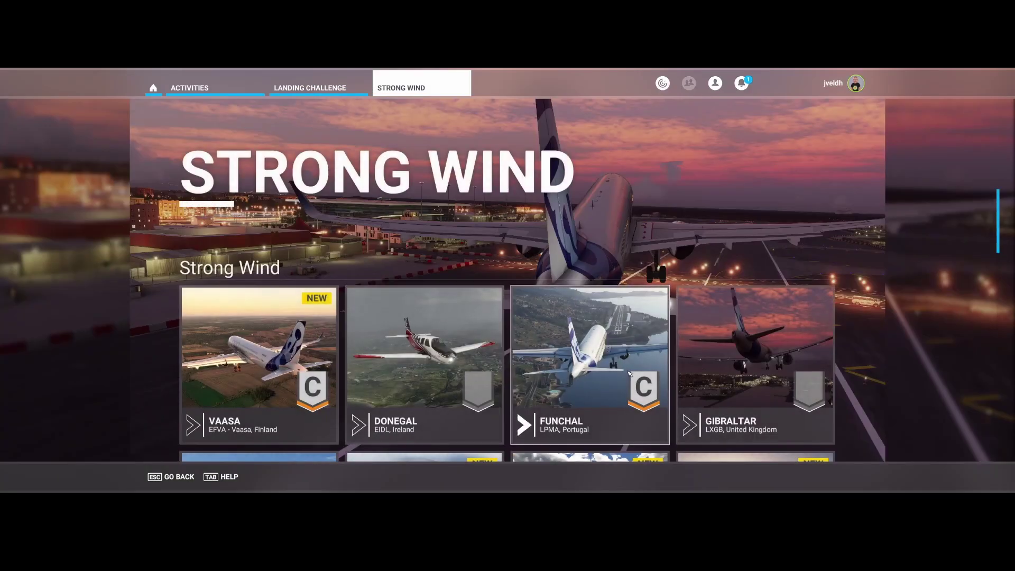
scroll(630, 373, down, 10)
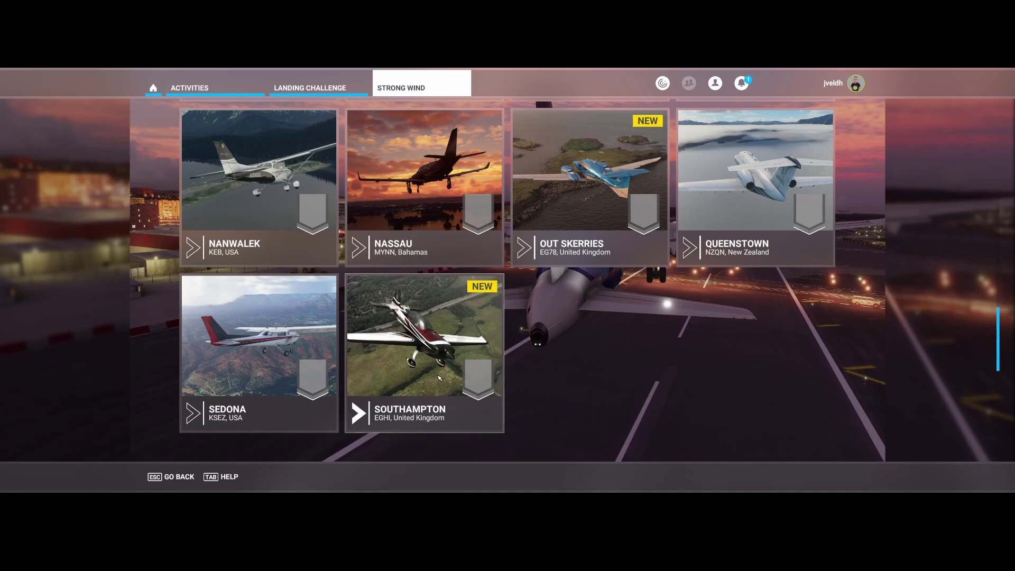
scroll(450, 374, up, 3)
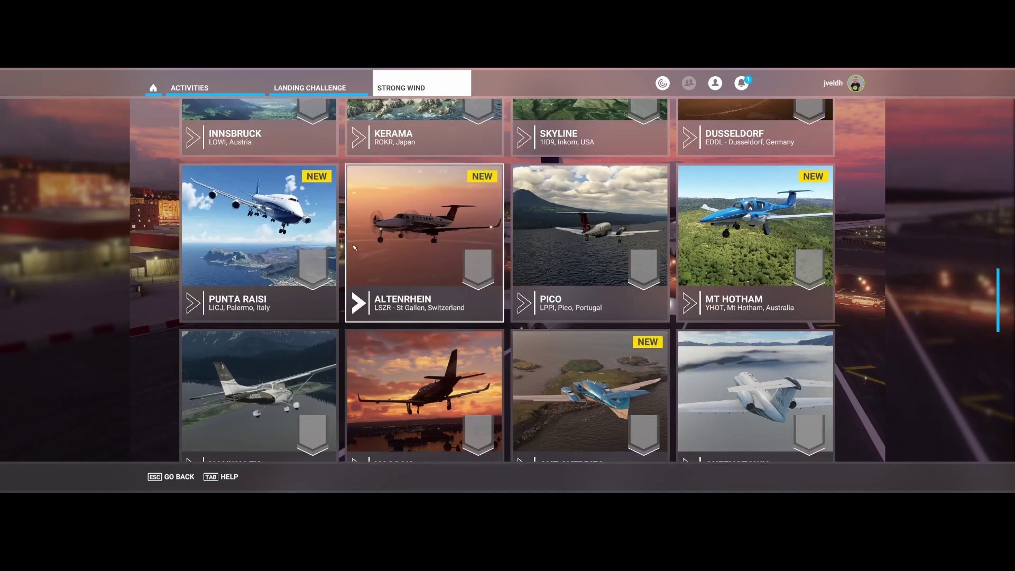
scroll(418, 280, up, 1)
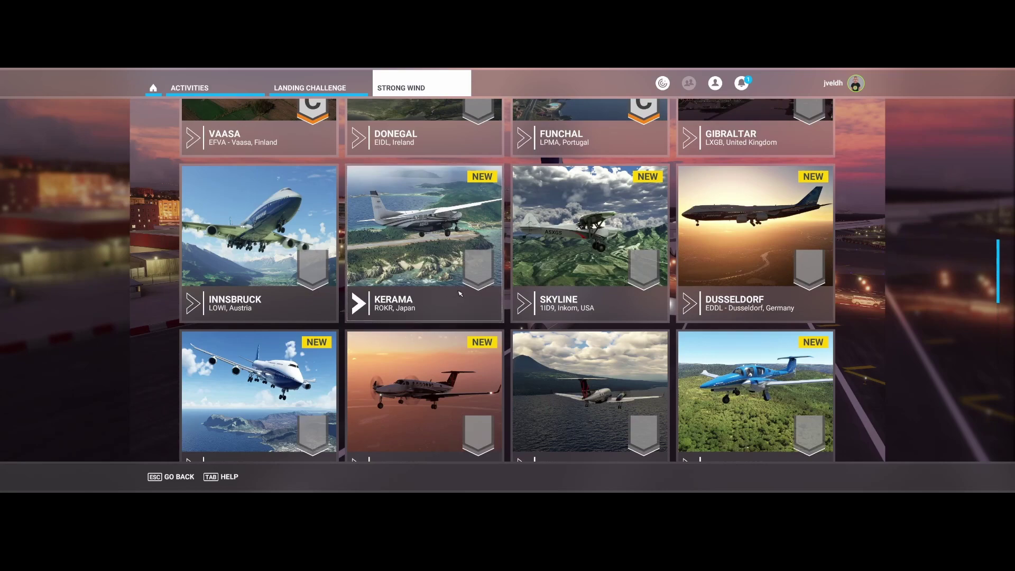
scroll(461, 295, up, 1)
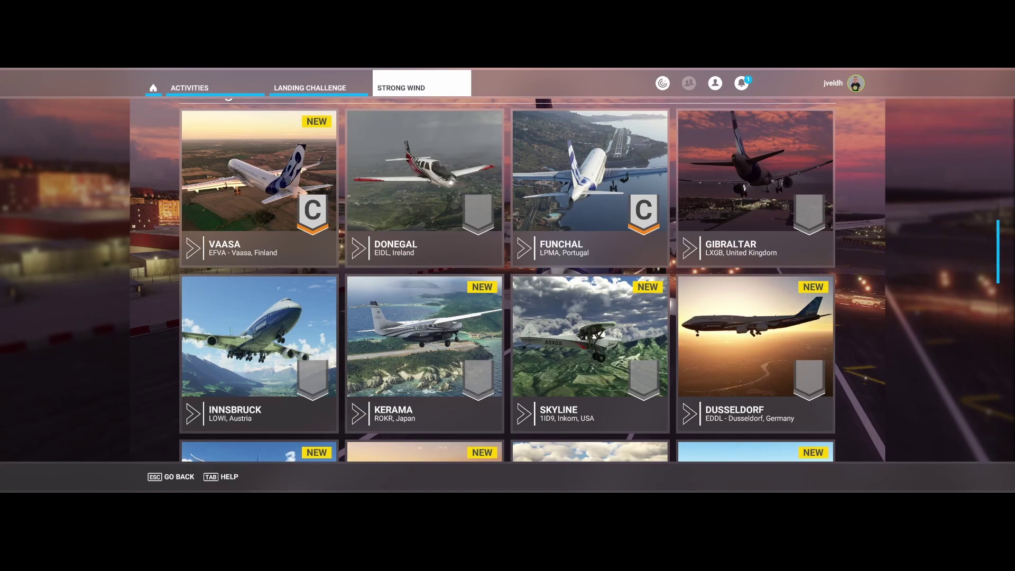
- From home, browse all Activities categories in the carousel, then return to the welcome menu
click(153, 88)
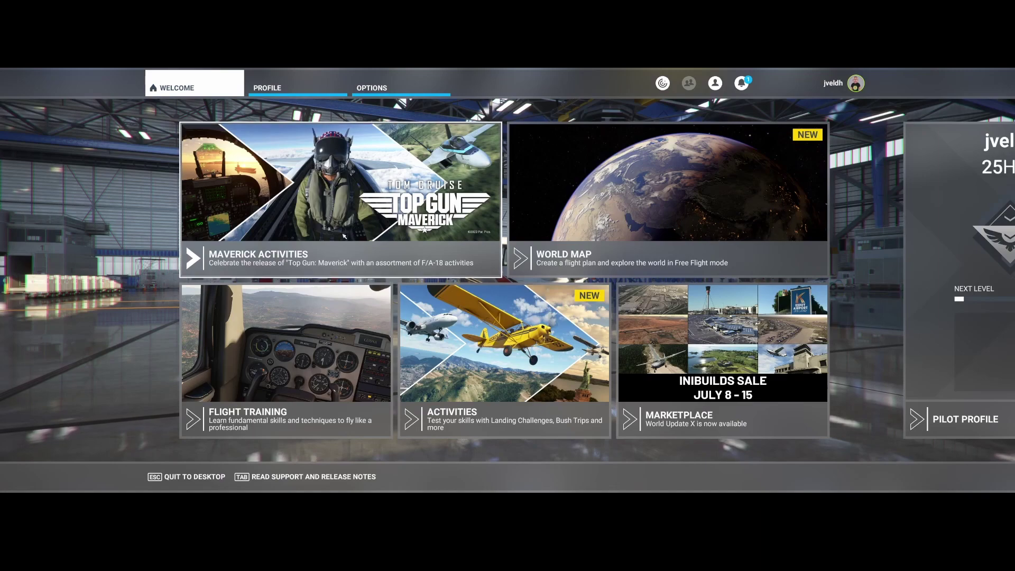
click(500, 394)
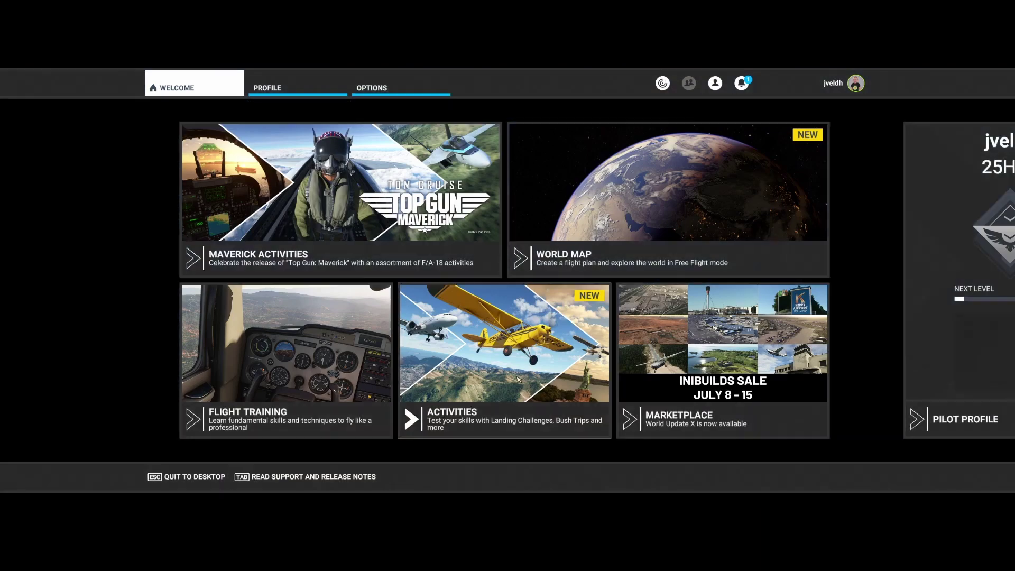
scroll(499, 350, down, 3)
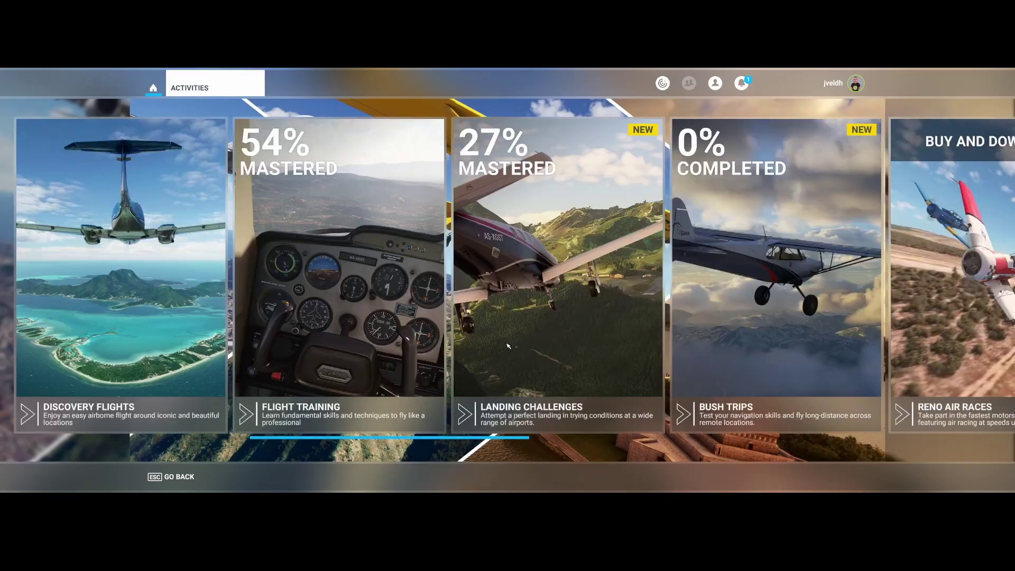
scroll(513, 344, down, 1)
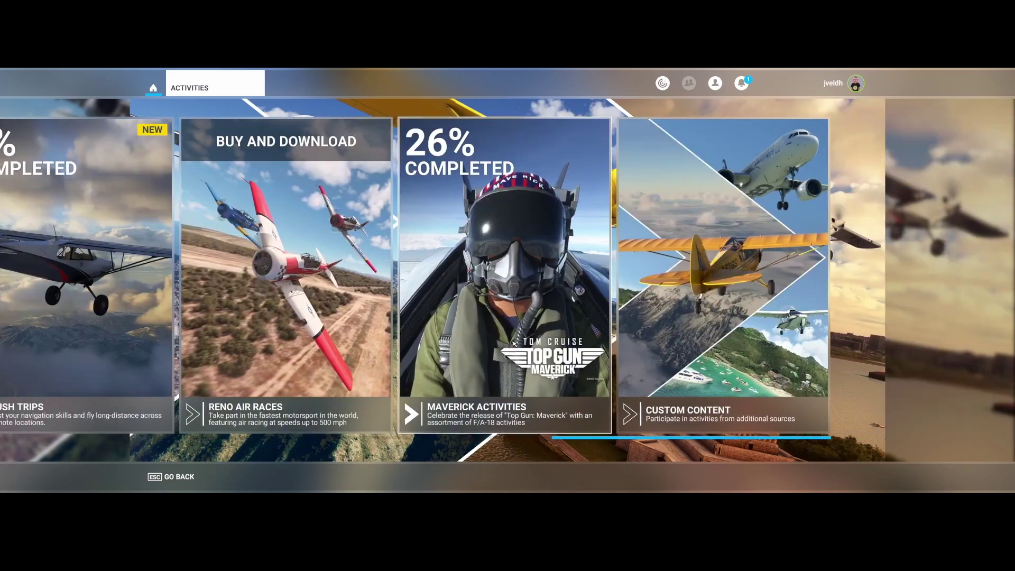
scroll(512, 345, up, 2)
scroll(514, 344, up, 2)
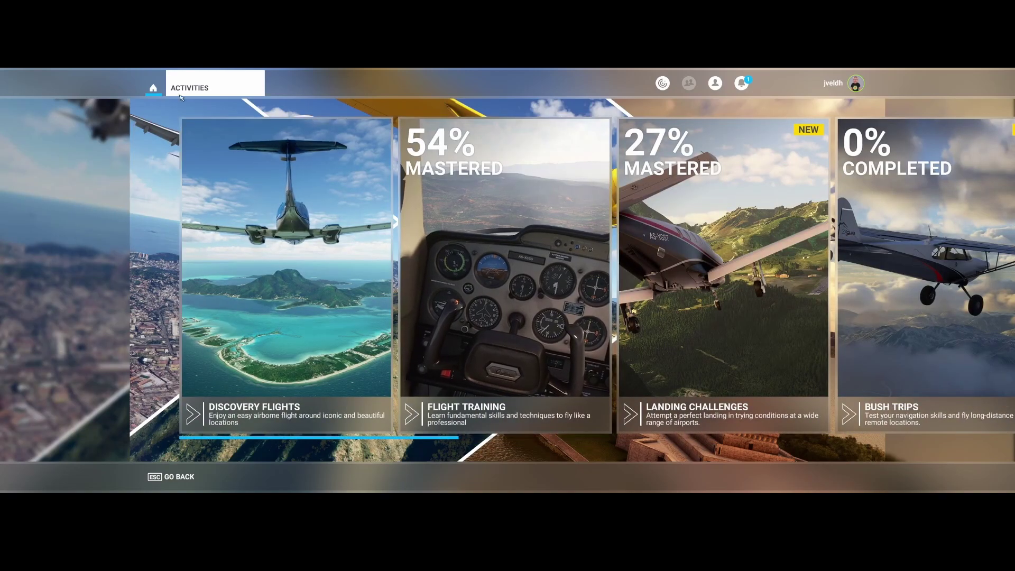
click(152, 85)
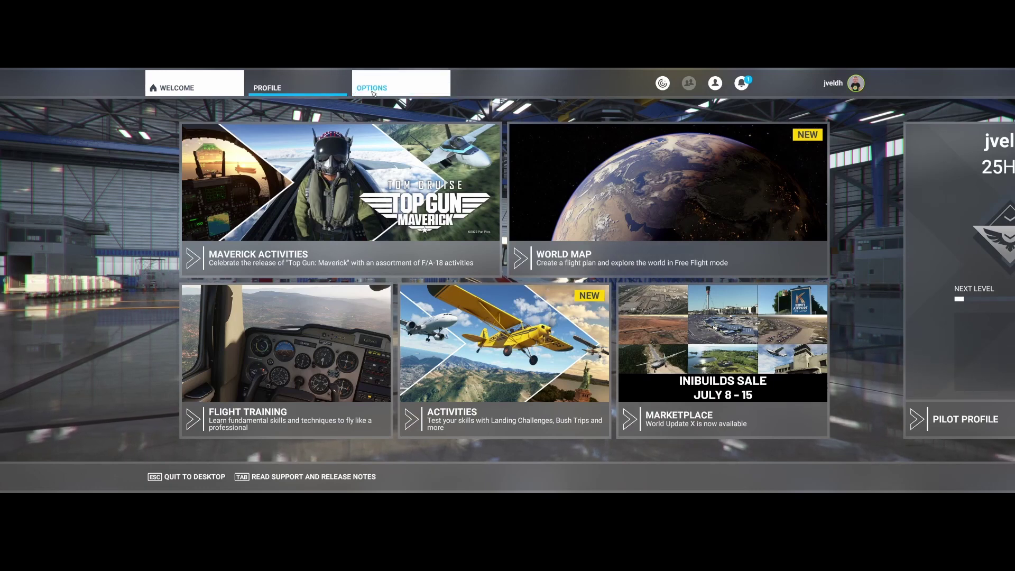
- Show the Experimental category under Options > General Options, with NanoVG Mode on
click(373, 91)
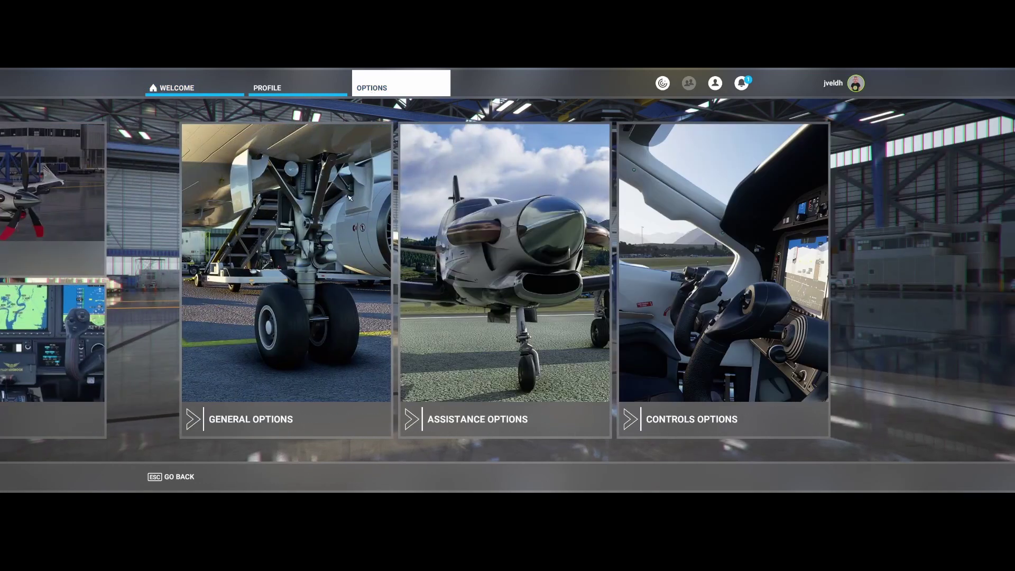
click(306, 406)
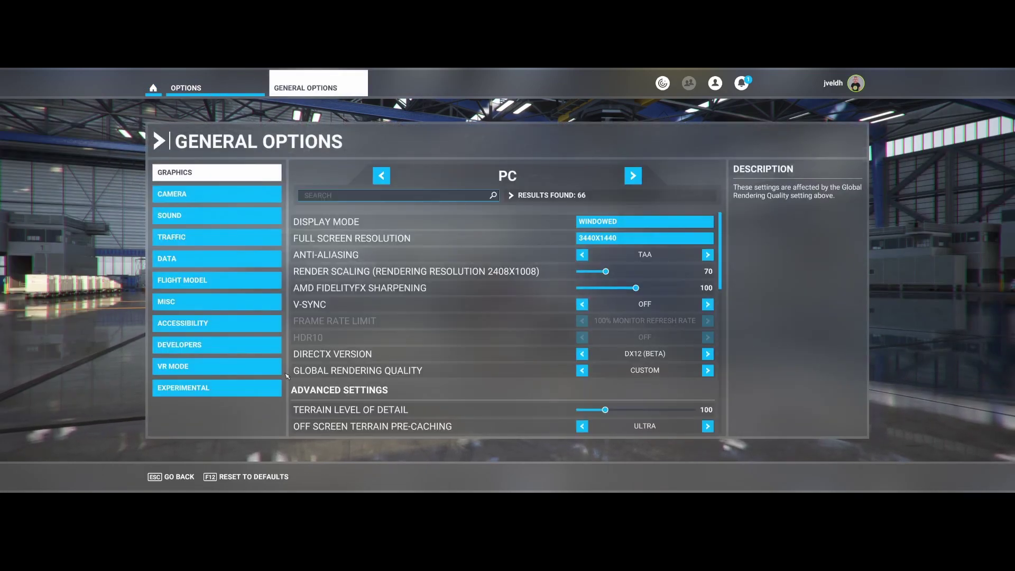
click(228, 391)
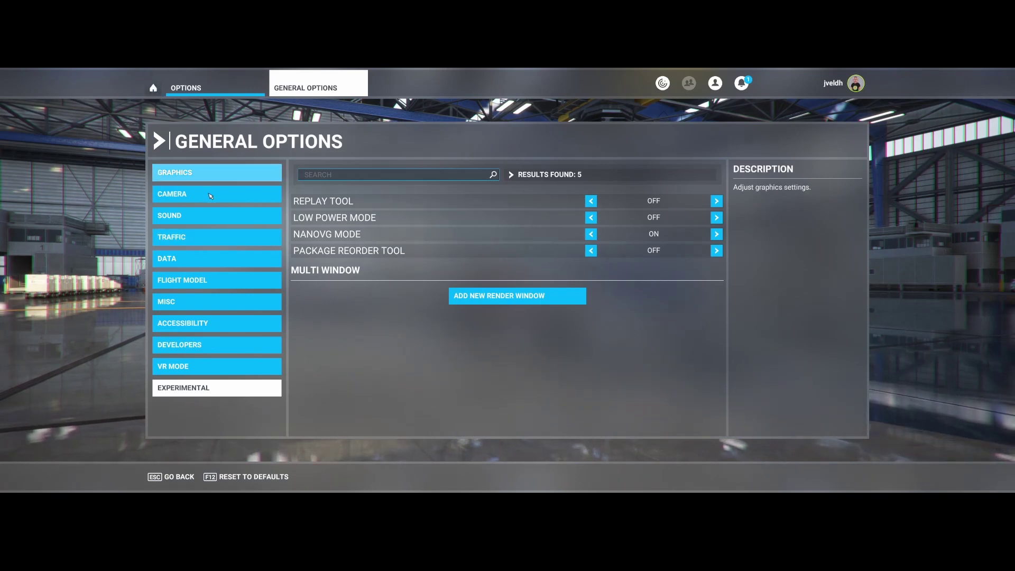
- Switch graphics anti-aliasing from TAA to NVIDIA DLSS and set the DLSS mode to Balanced
click(198, 172)
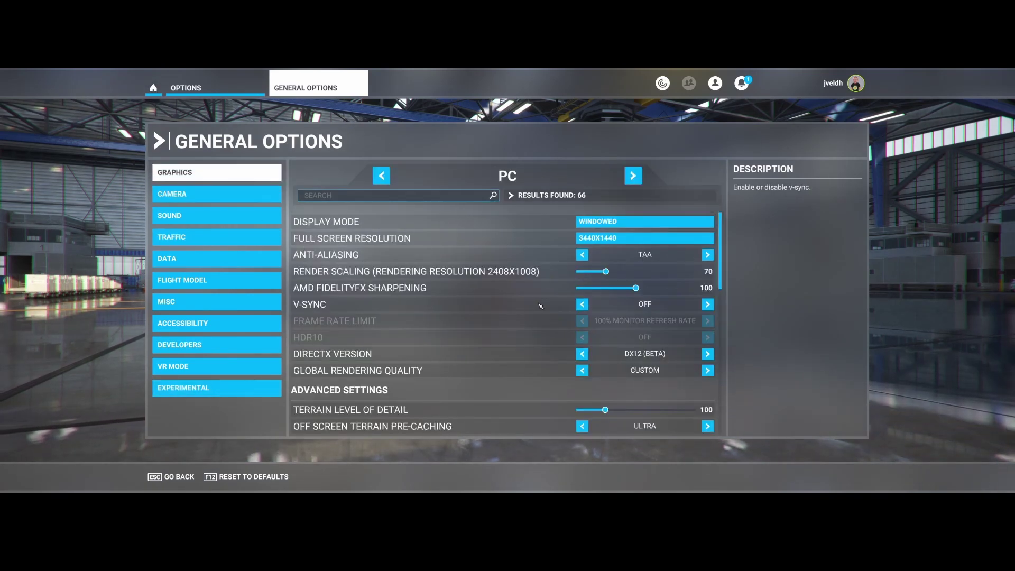
scroll(539, 308, down, 3)
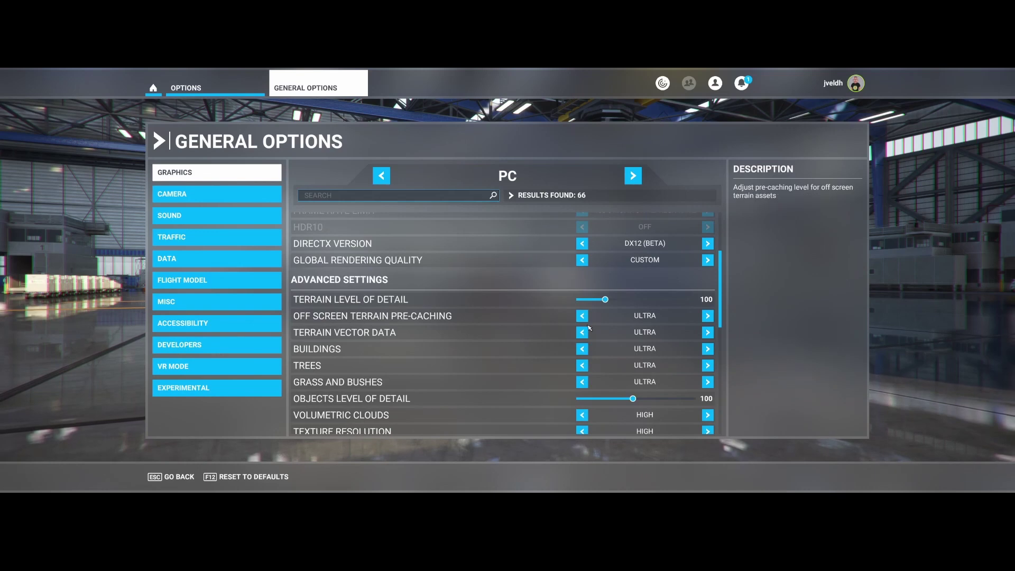
scroll(539, 311, up, 3)
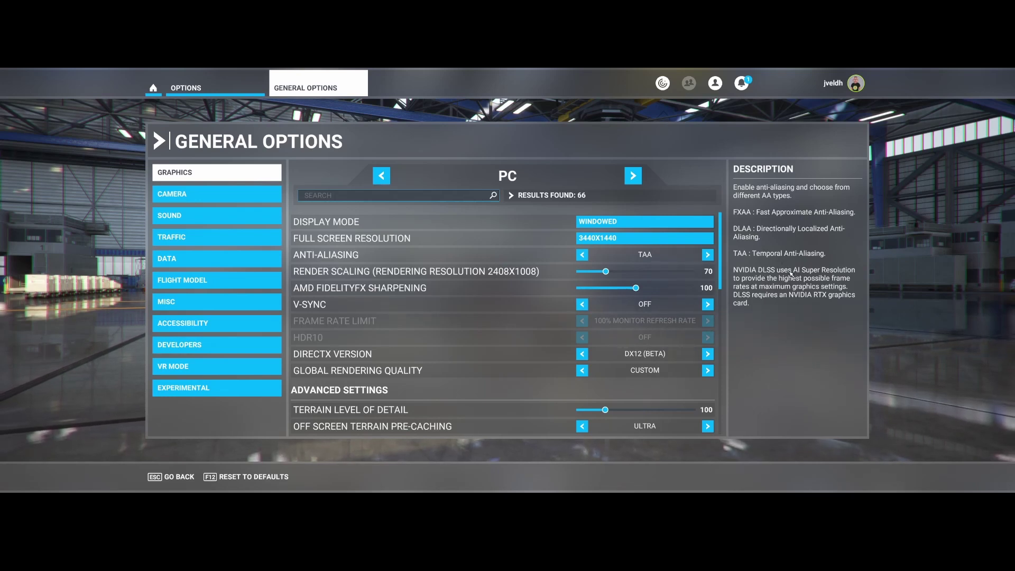
click(708, 254)
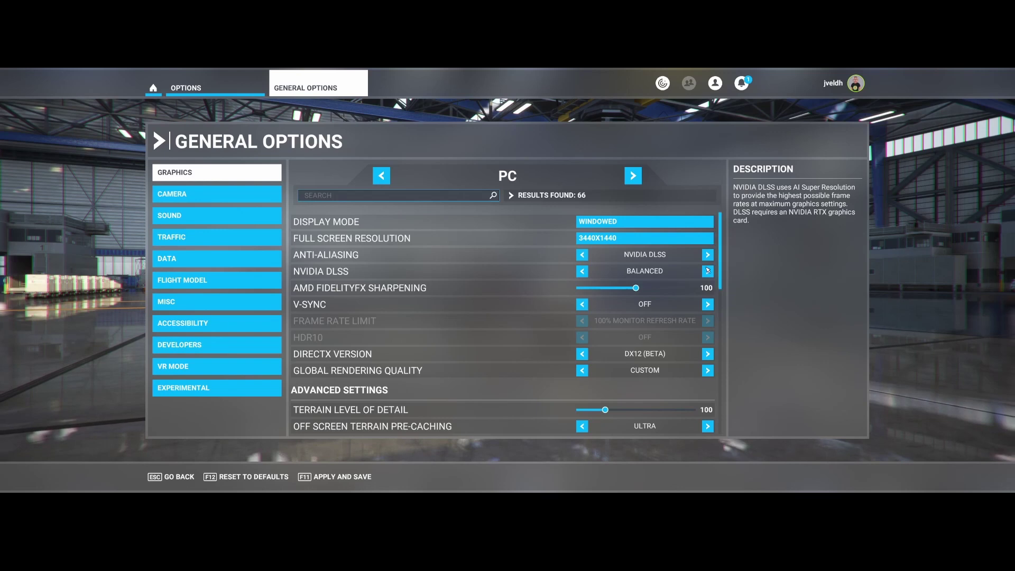
click(706, 271)
click(707, 272)
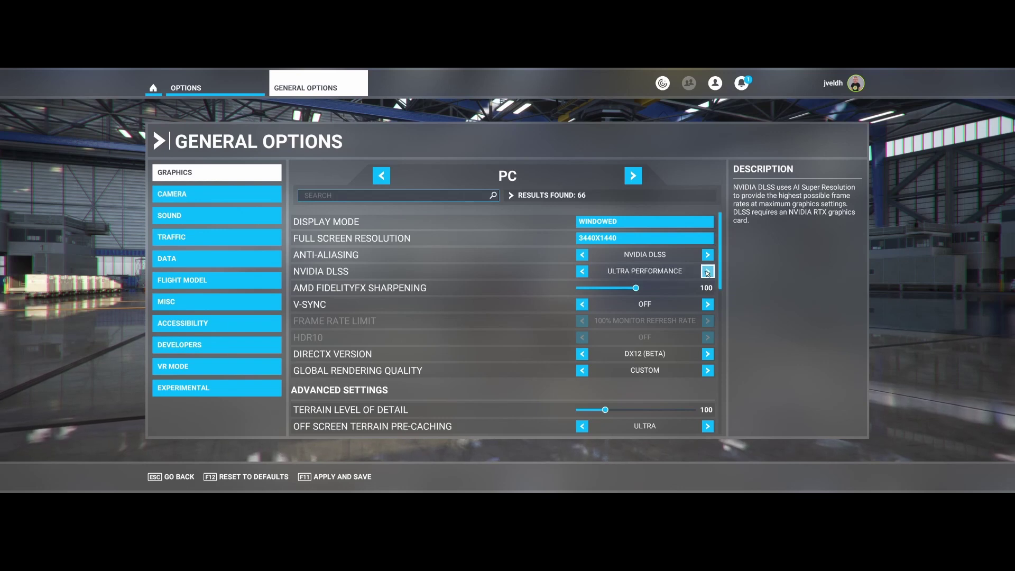
click(707, 271)
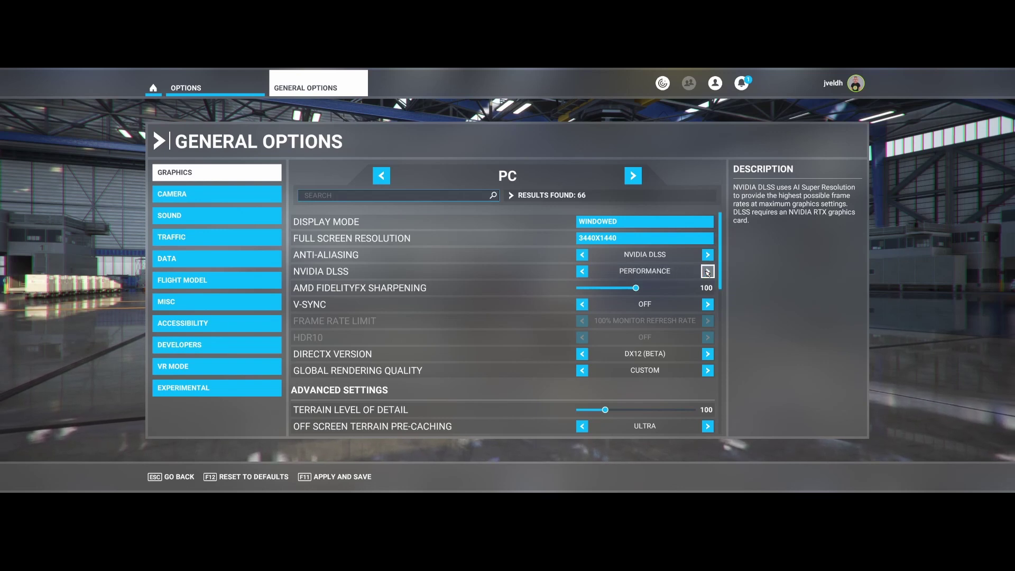
click(707, 272)
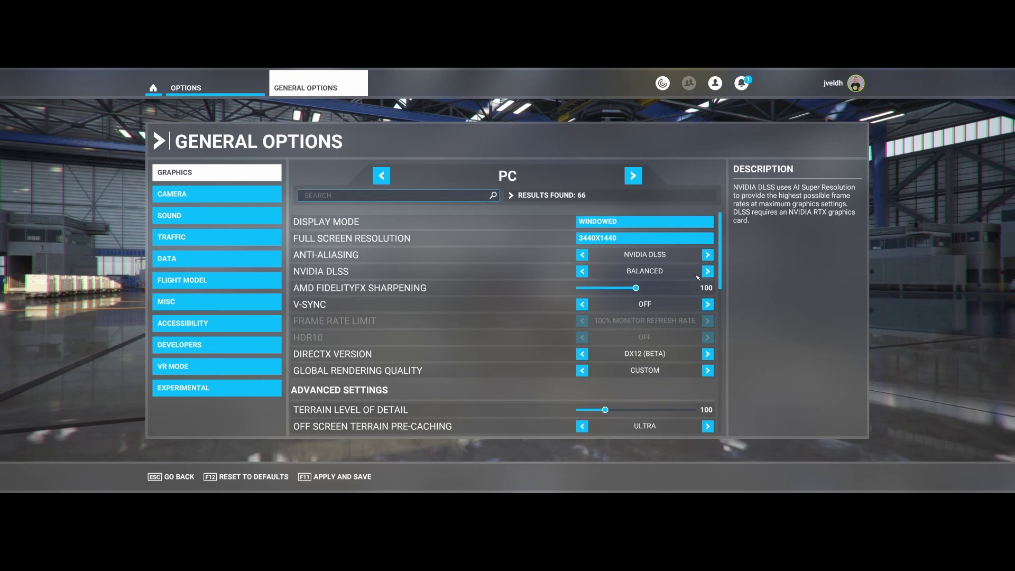